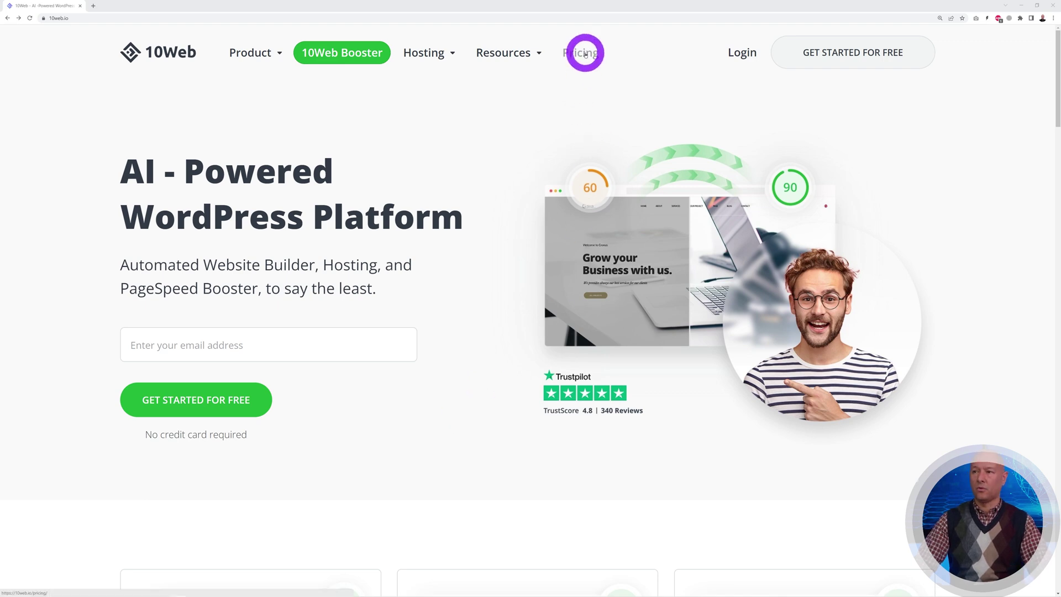
# Open the 10Web pricing page listing the Personal, Premium and Agency hosting plans.
pyautogui.click(585, 53)
# Review the Personal $10/mo, Premium $24/mo and Agency $60/mo hosting plans.
pyautogui.scroll(-2, 928, 218)
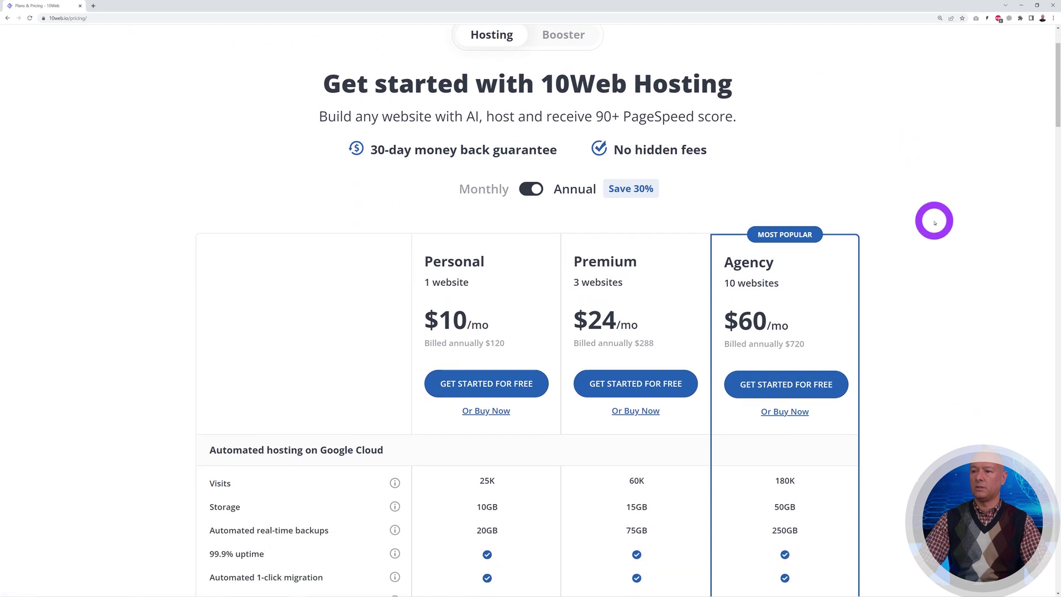
pyautogui.scroll(-1, 934, 222)
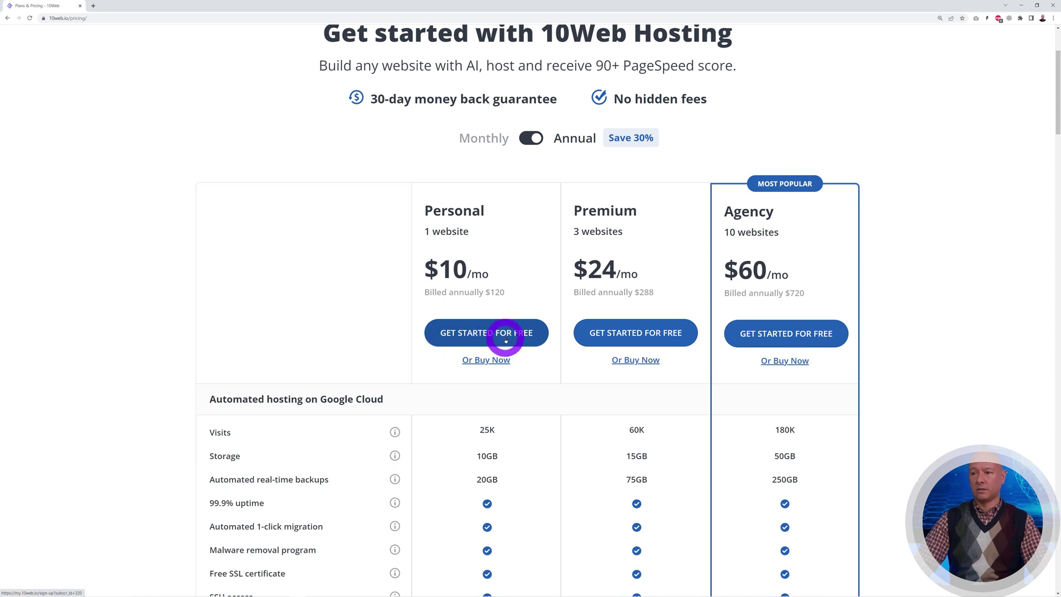
pyautogui.scroll(1, 505, 362)
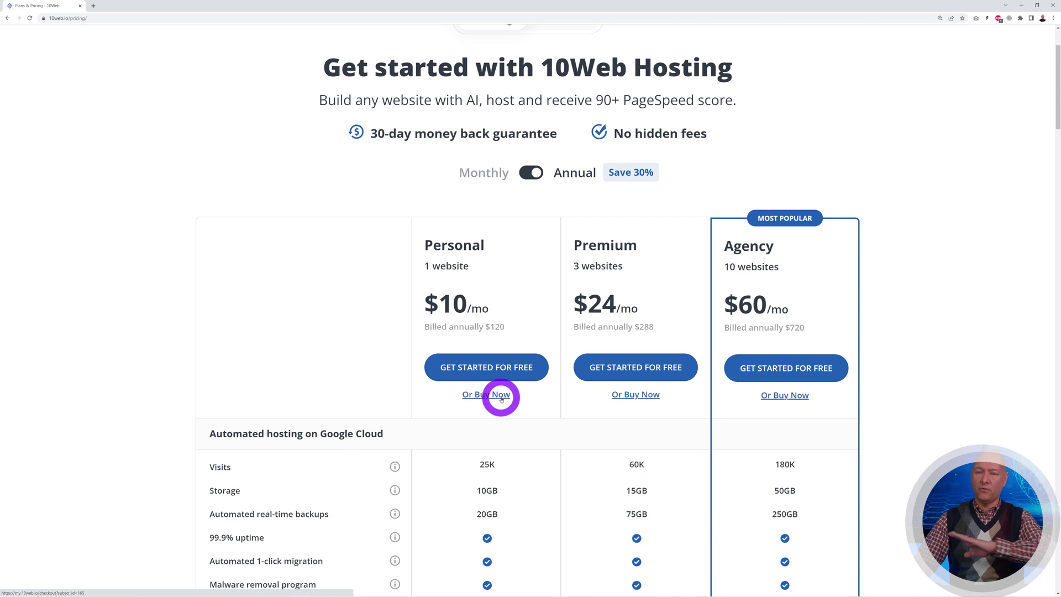
pyautogui.scroll(3, 502, 397)
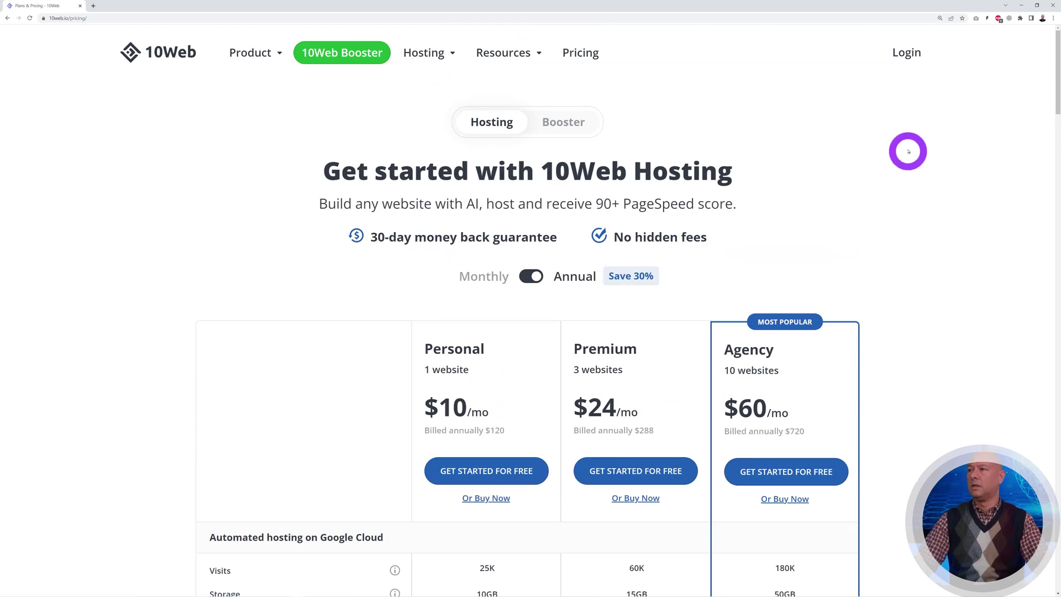
# Log in with the saved credentials and begin creating a new website.
pyautogui.click(906, 53)
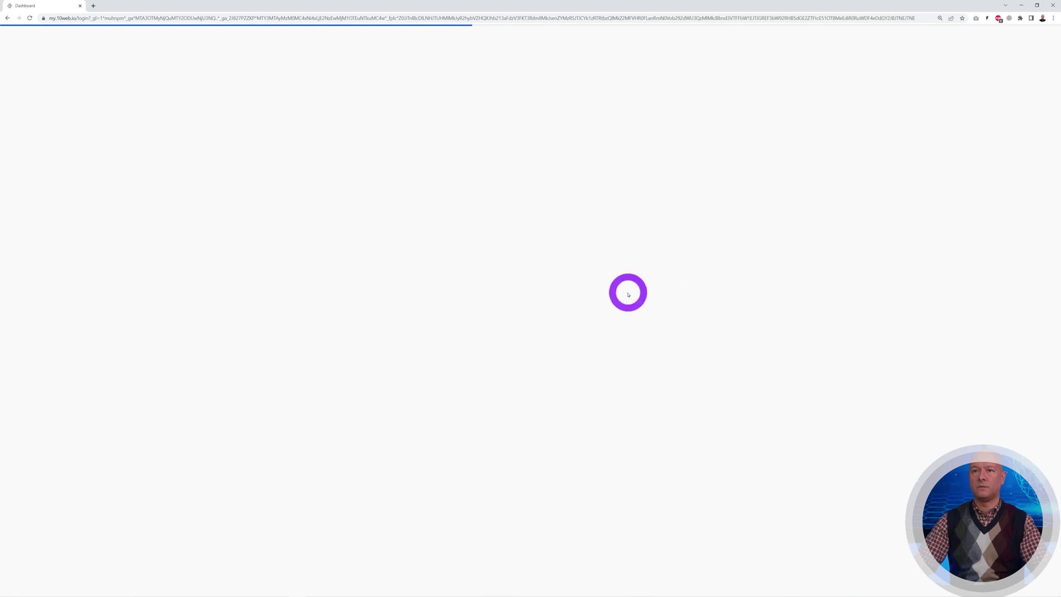
pyautogui.click(538, 363)
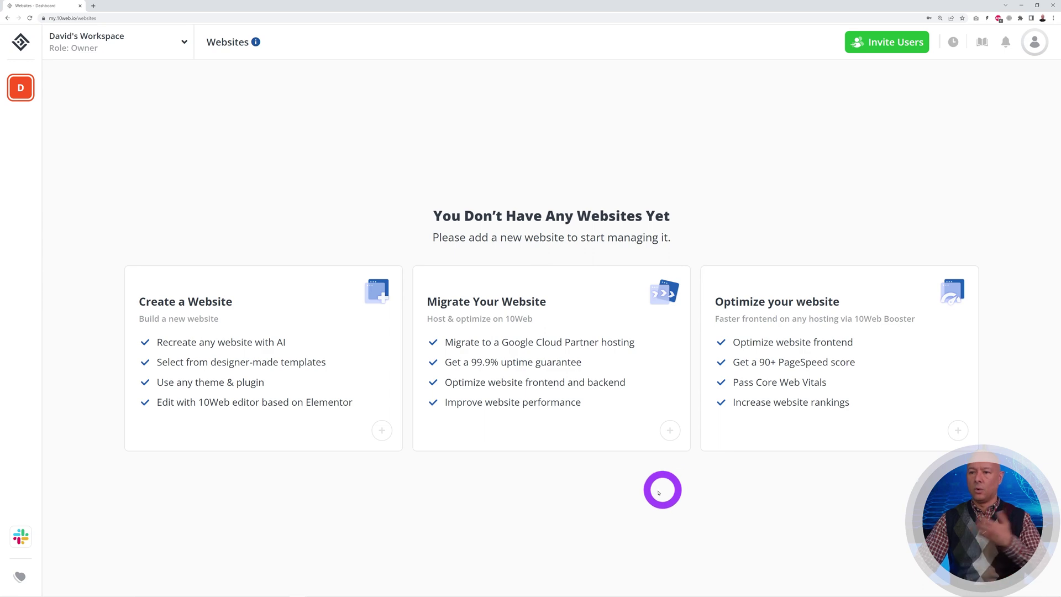
pyautogui.click(383, 435)
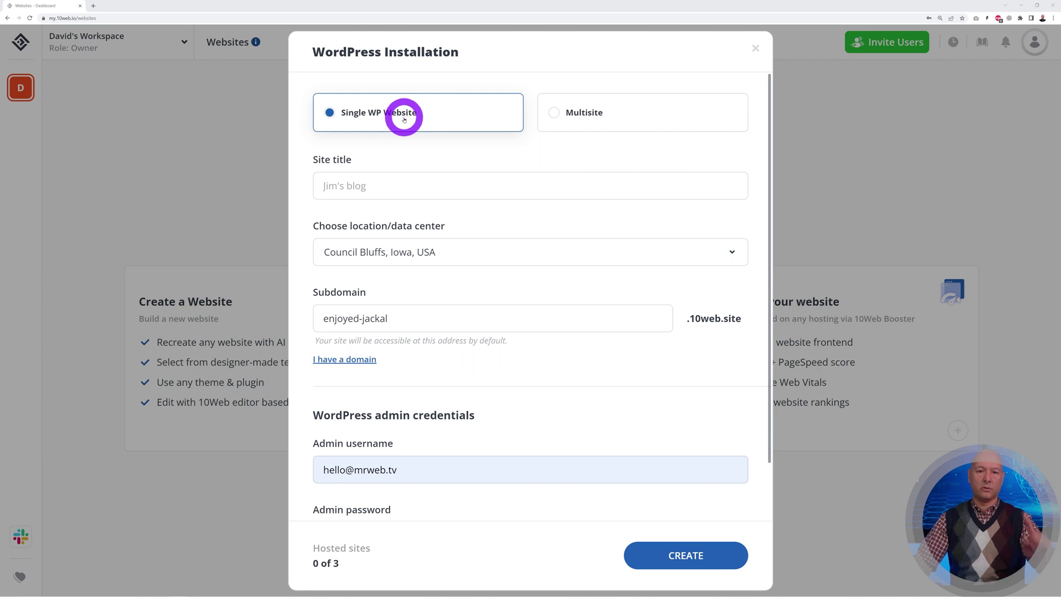
# Title the site Mr Web Test Website and choose the Ashburn, Northern Virginia data center.
pyautogui.click(416, 194)
pyautogui.write('Mr Web Test Website')
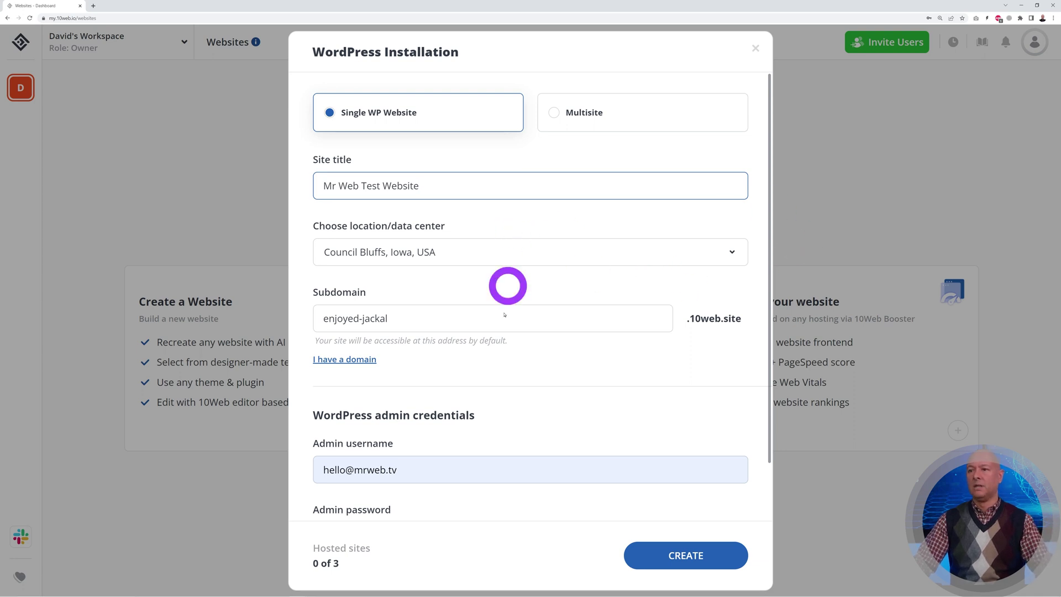
pyautogui.click(728, 255)
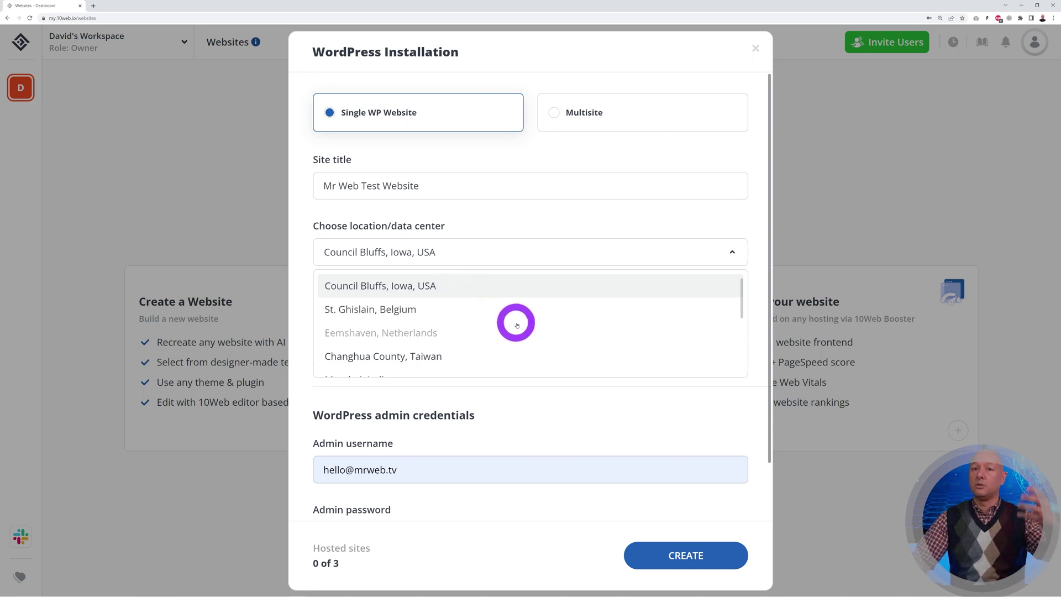
pyautogui.scroll(-3, 525, 323)
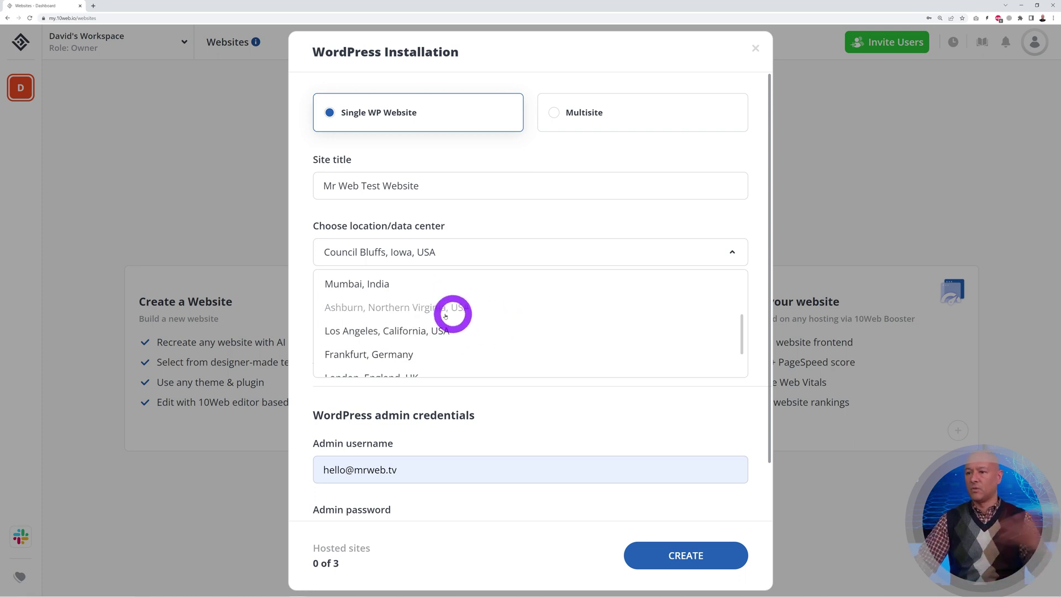
pyautogui.click(406, 311)
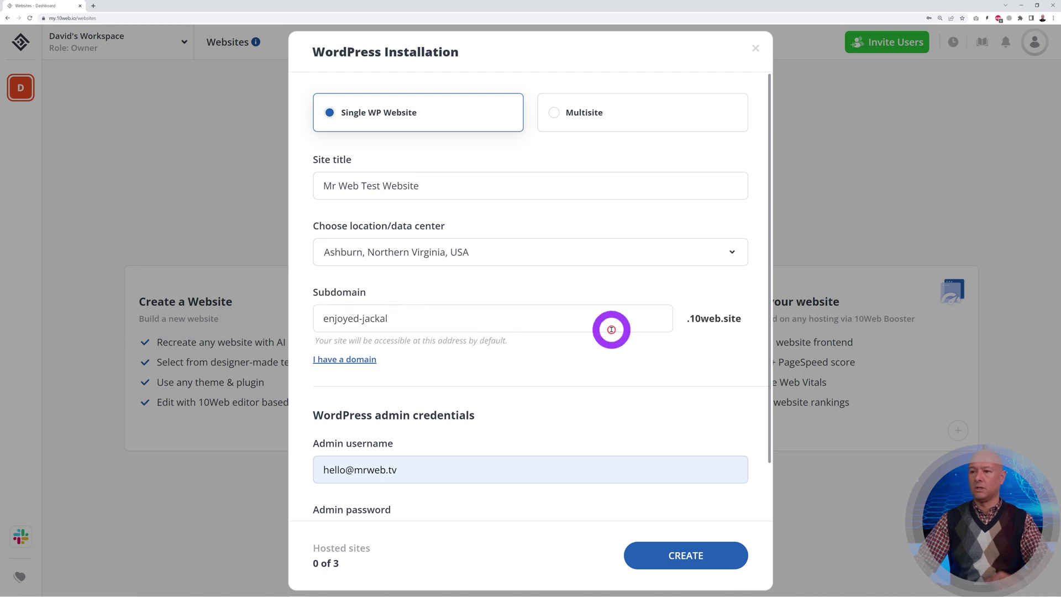
# Change the subdomain to mr-web-test-website.10web.site and create the site.
pyautogui.tripleClick(446, 322)
pyautogui.write('mr-web-test-website')
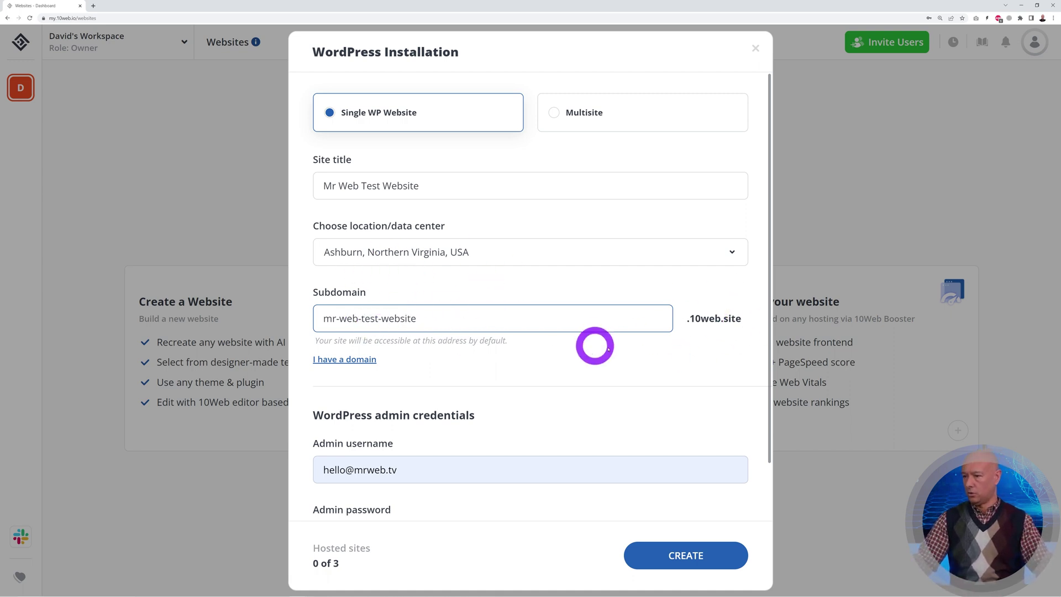
pyautogui.scroll(-1, 620, 387)
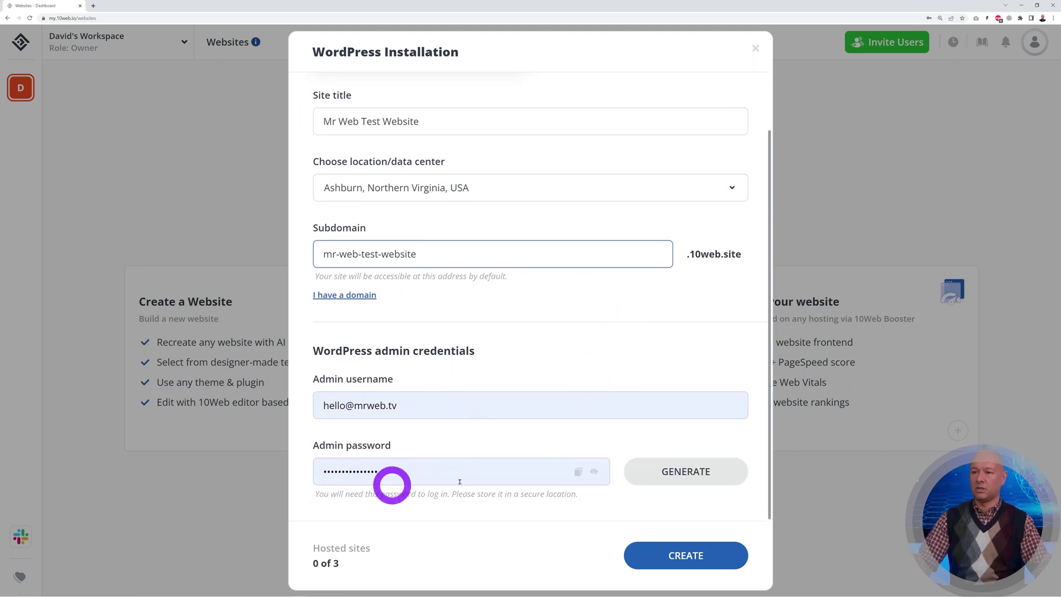
pyautogui.click(688, 555)
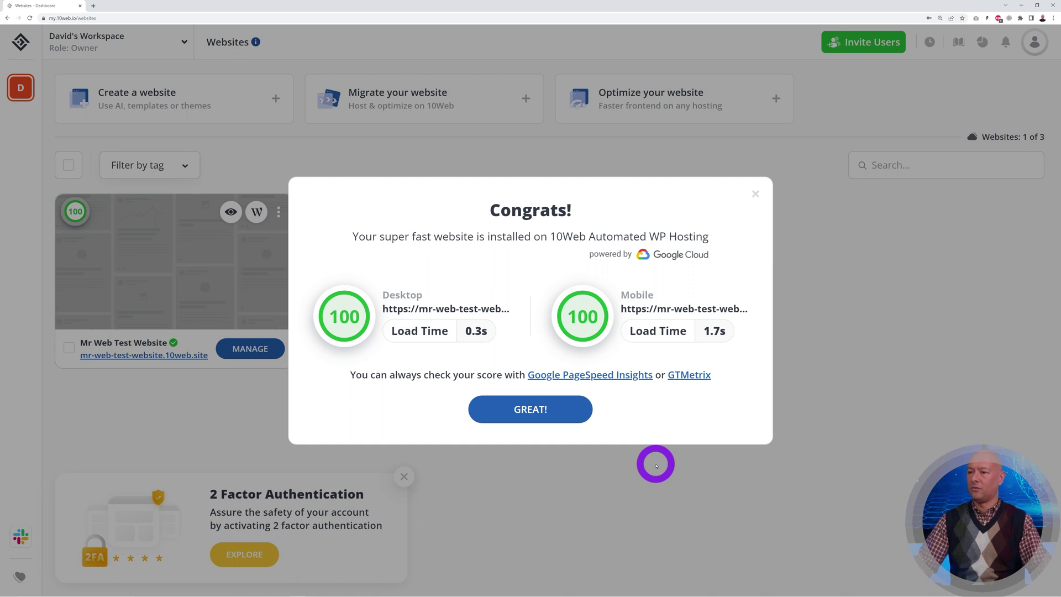
# Close the Congrats dialog and 2FA banner, then open the site's WordPress admin dashboard.
pyautogui.click(756, 193)
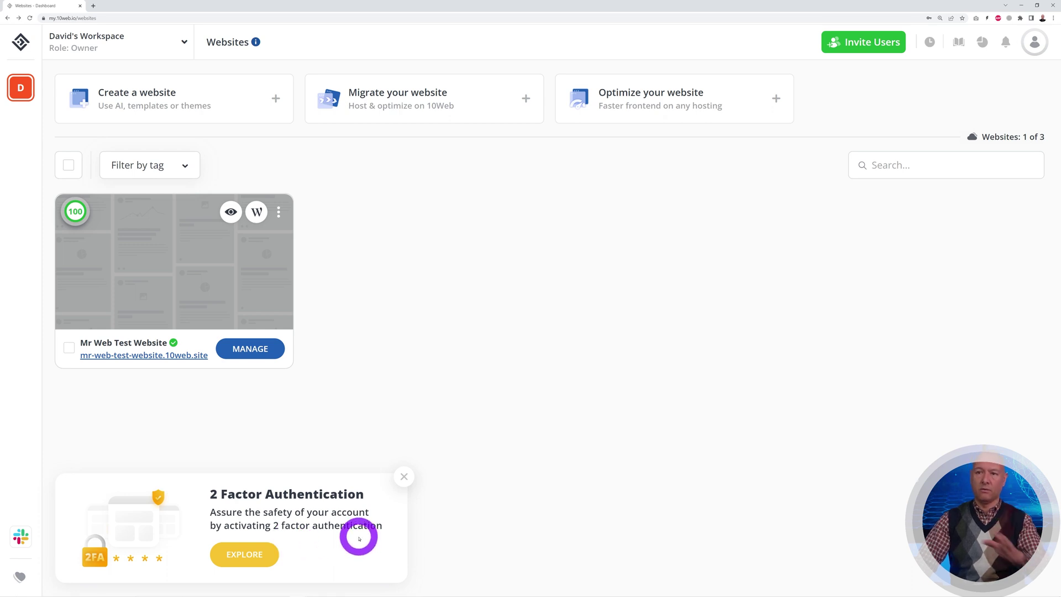
pyautogui.click(403, 477)
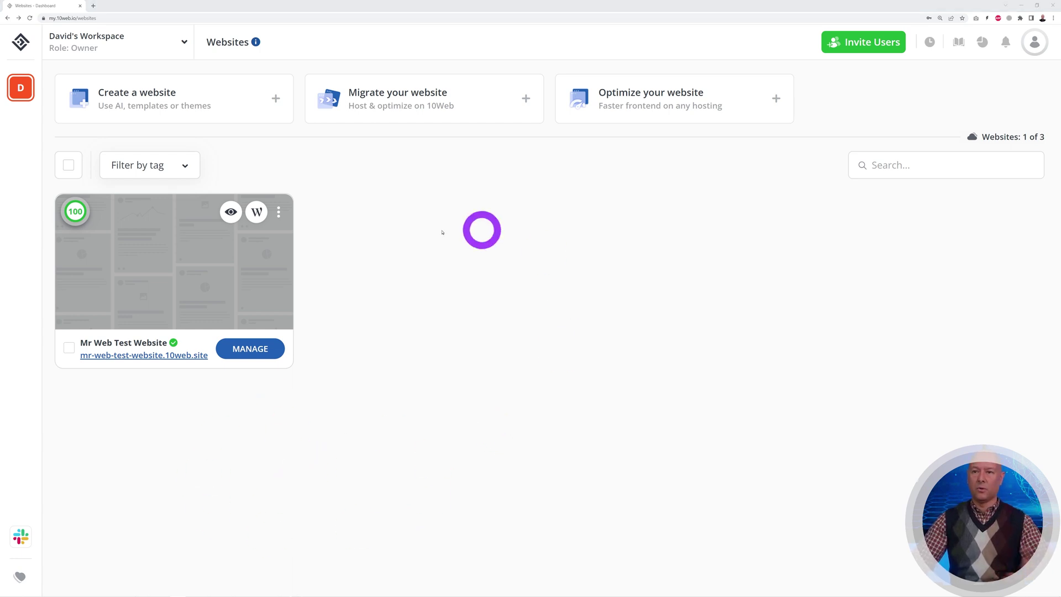
pyautogui.moveTo(78, 215)
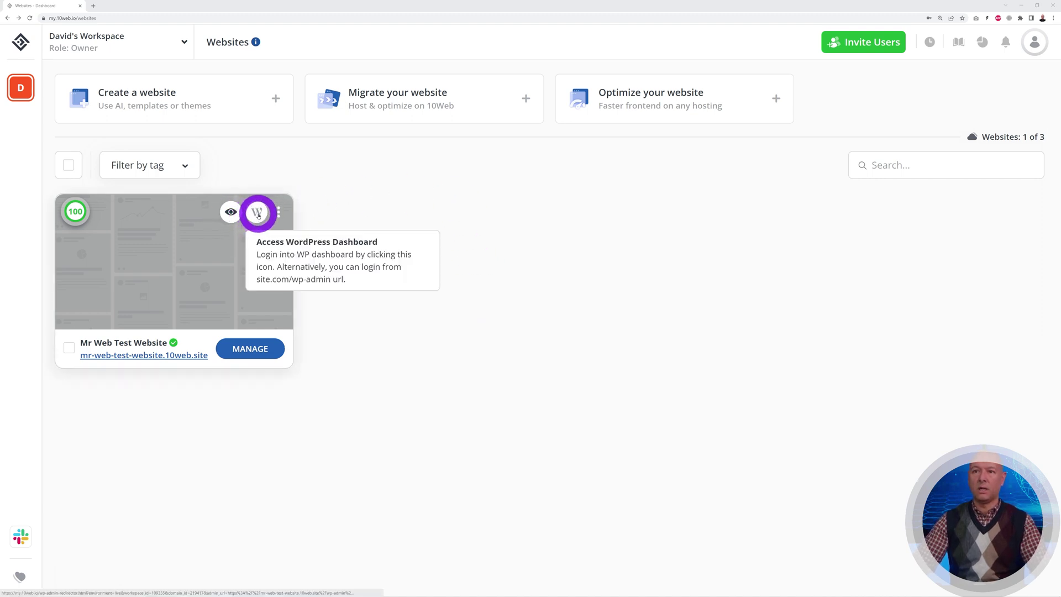
pyautogui.click(257, 217)
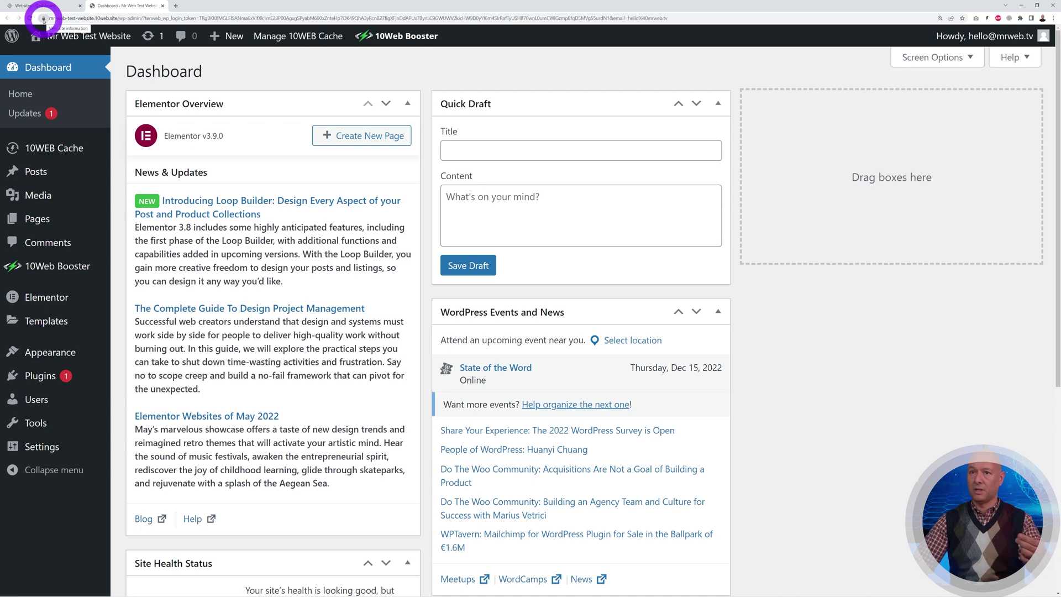
# View the new site's default front page in a new tab, then return to the 10Web dashboard.
pyautogui.moveTo(69, 37)
pyautogui.rightClick(68, 65)
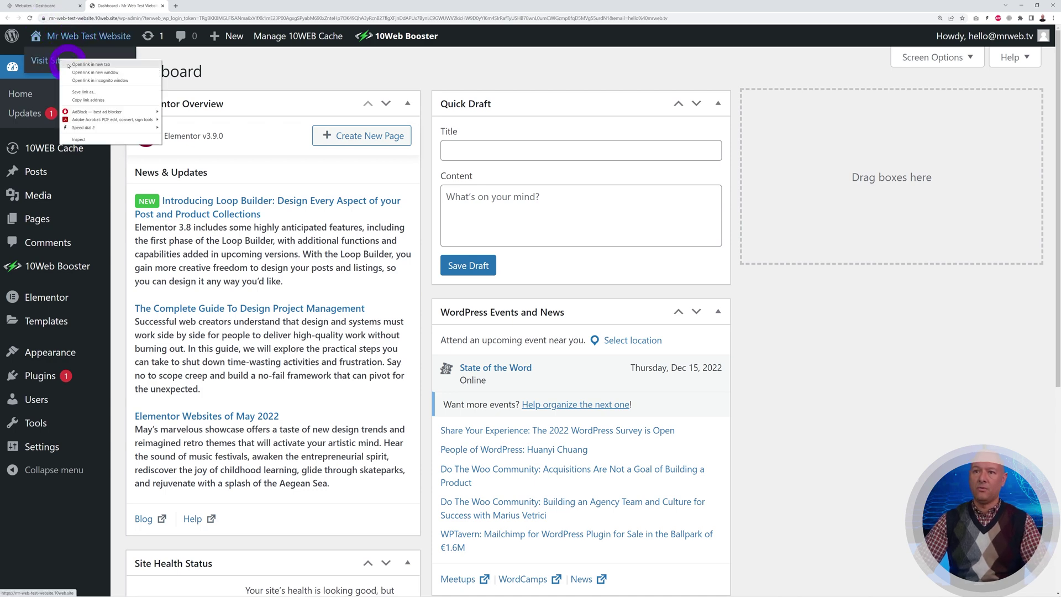
pyautogui.click(91, 64)
pyautogui.click(191, 6)
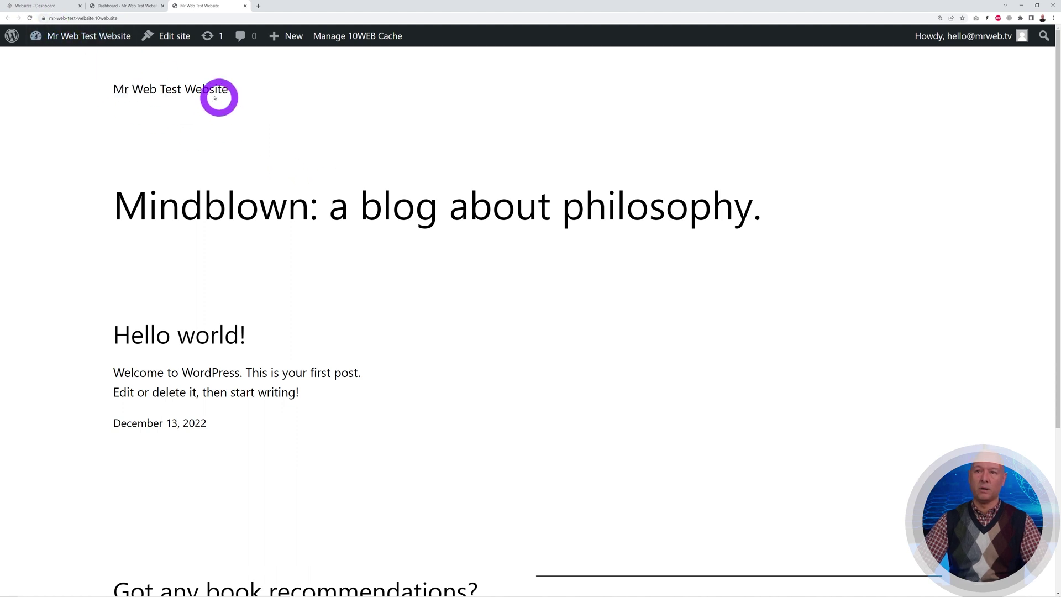
pyautogui.click(53, 6)
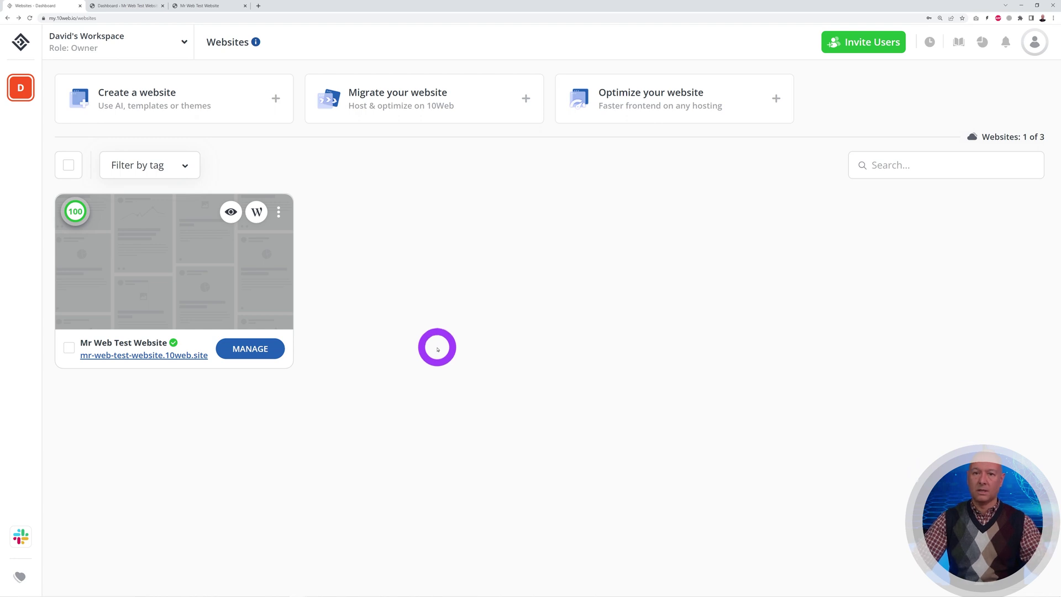
# Review Mr Web Test Website's Manage overview, then view the Cloudflare CDN booster page.
pyautogui.click(252, 349)
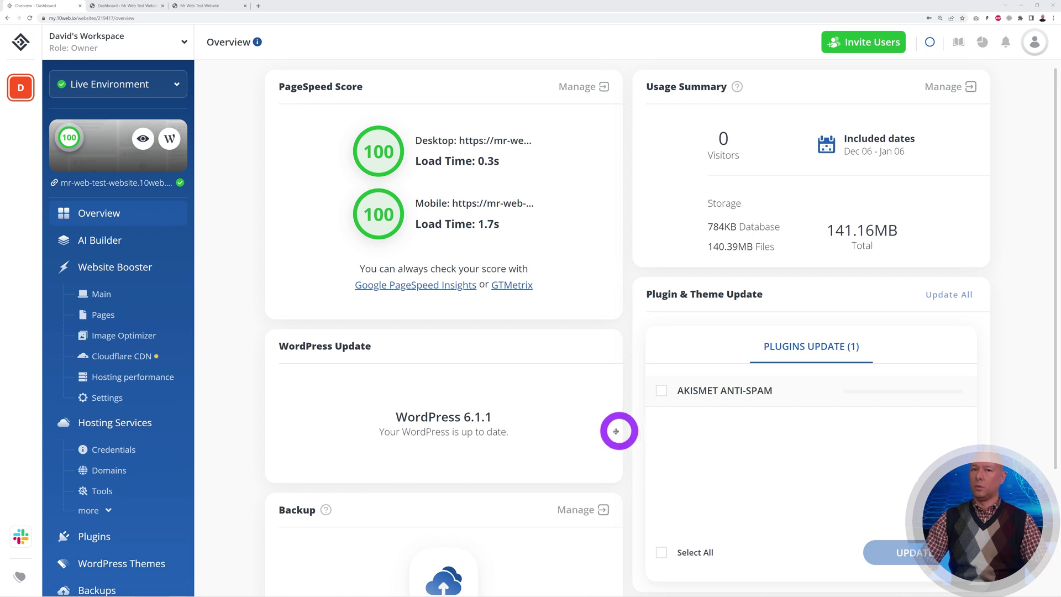
pyautogui.scroll(-3, 603, 431)
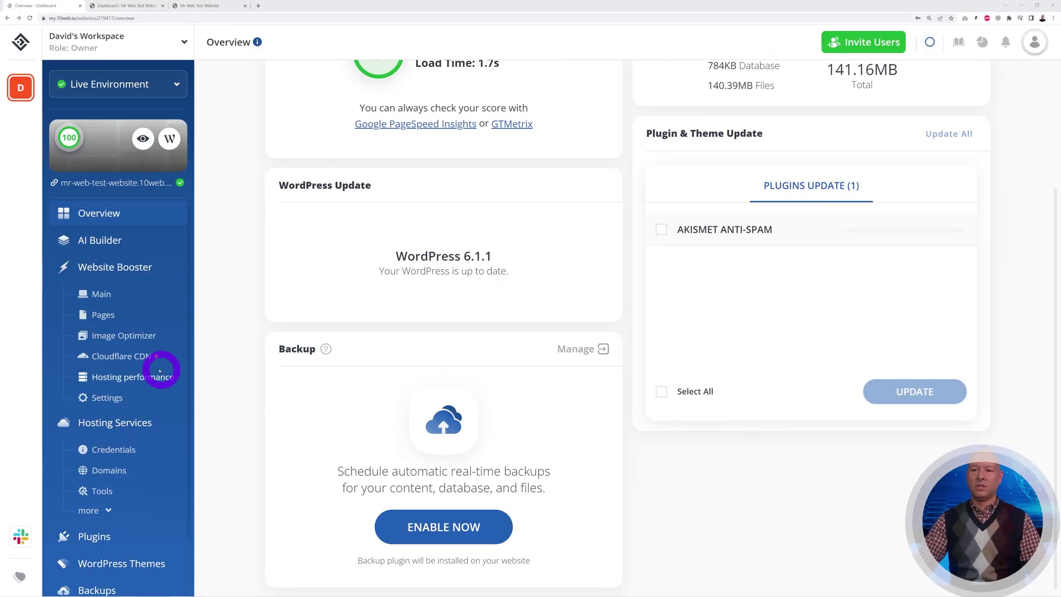
pyautogui.click(126, 358)
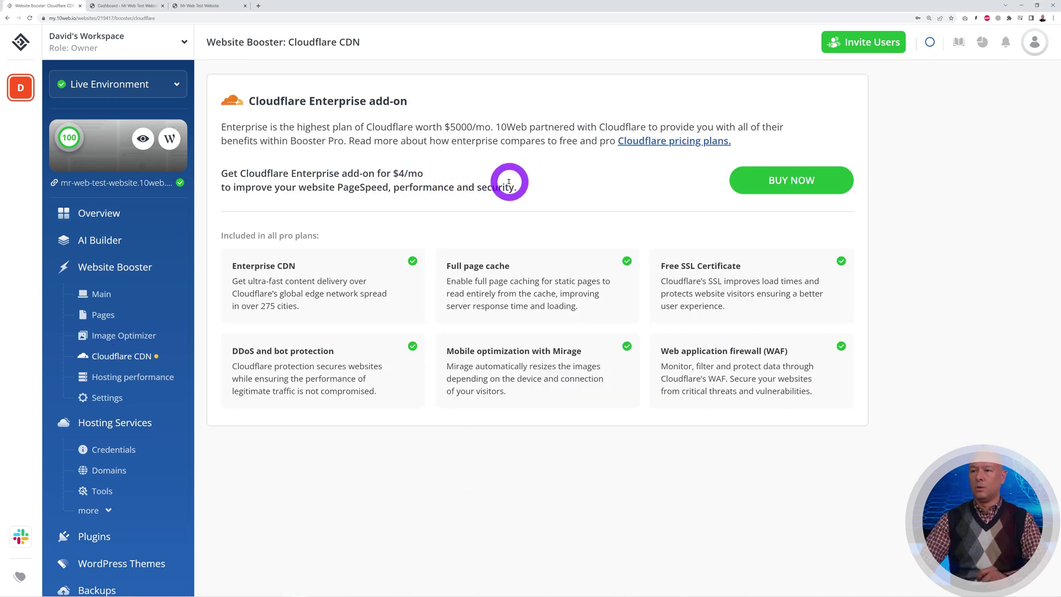
pyautogui.moveTo(445, 127); pyautogui.dragTo(491, 127)
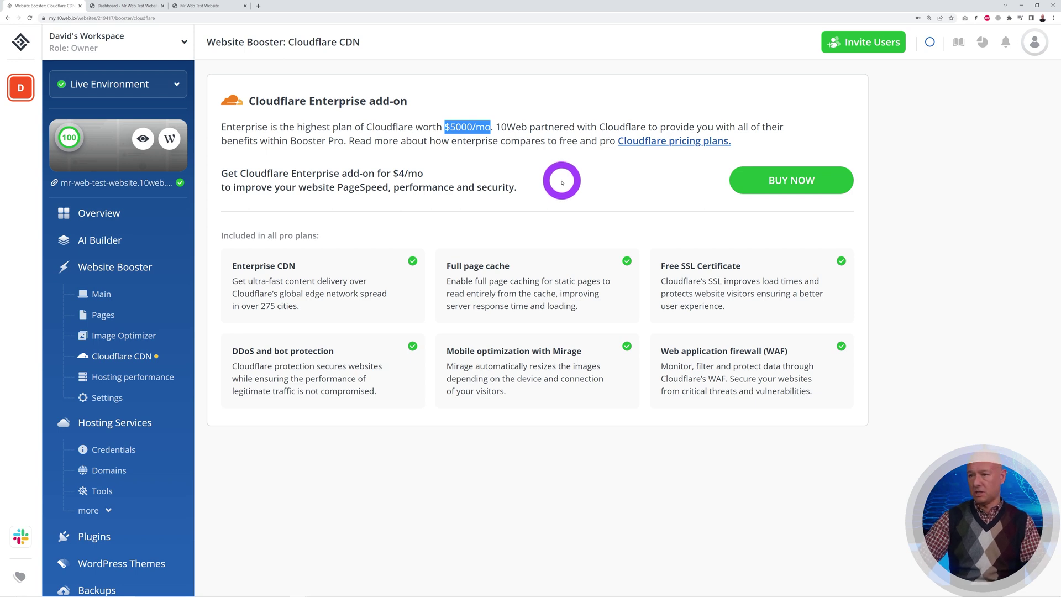
pyautogui.moveTo(393, 173); pyautogui.dragTo(423, 173)
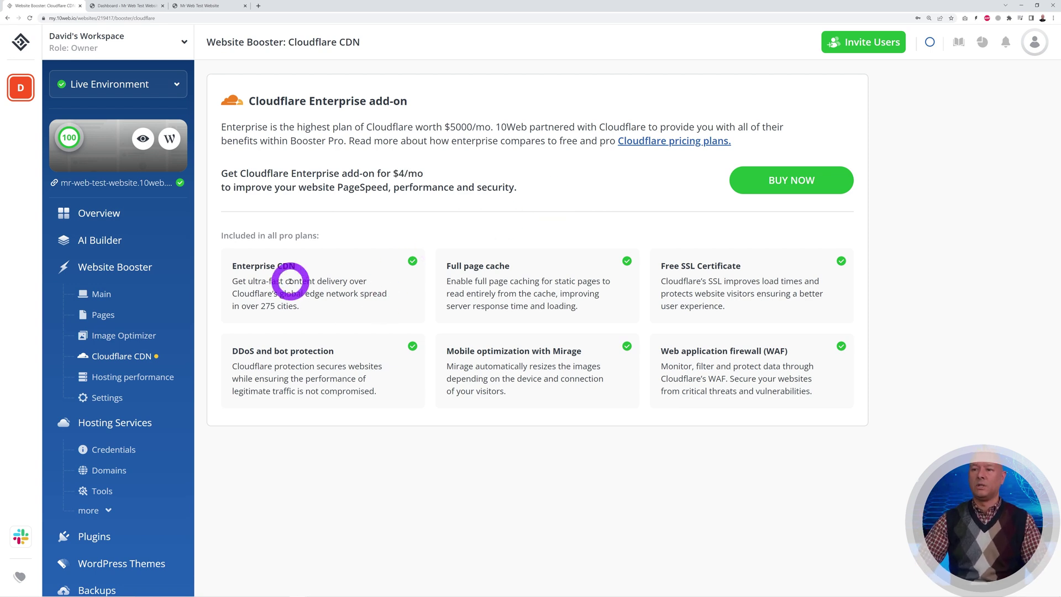
pyautogui.click(313, 275)
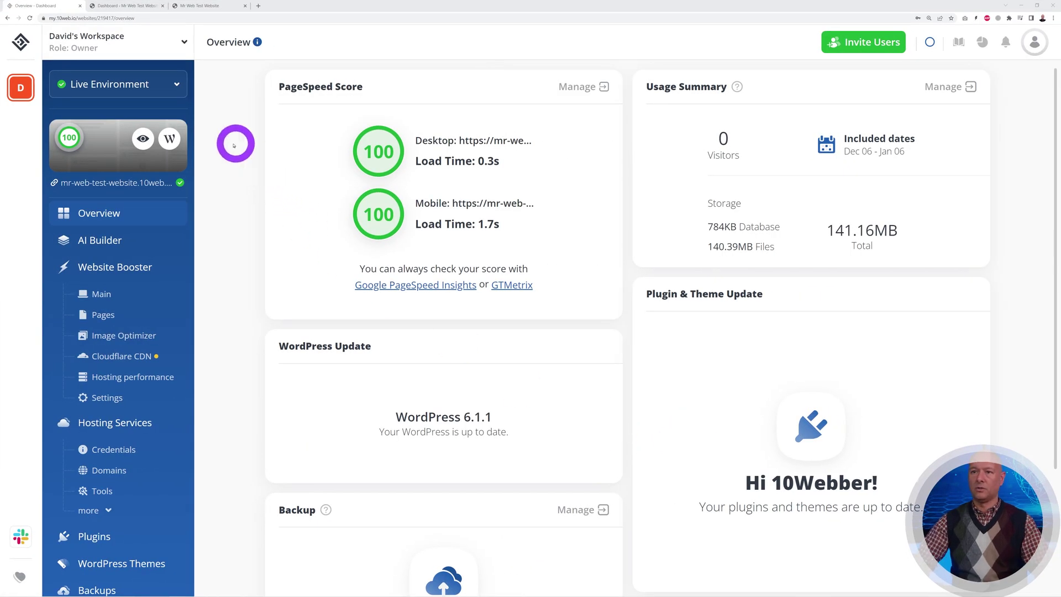
pyautogui.click(177, 84)
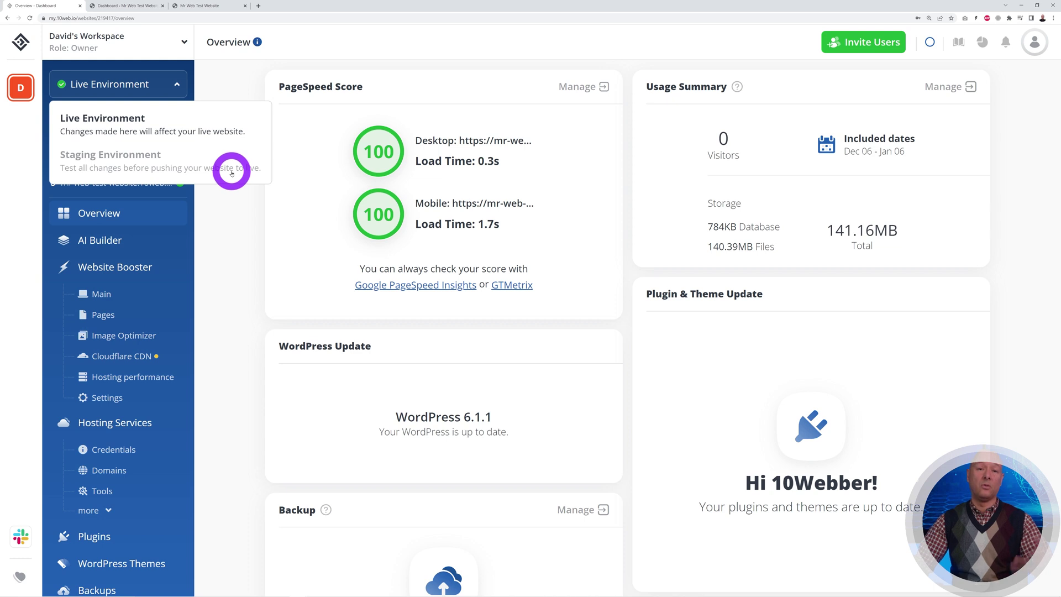
# Switch to the Staging Environment, open Manage Environment, then its WordPress dashboard.
pyautogui.click(127, 164)
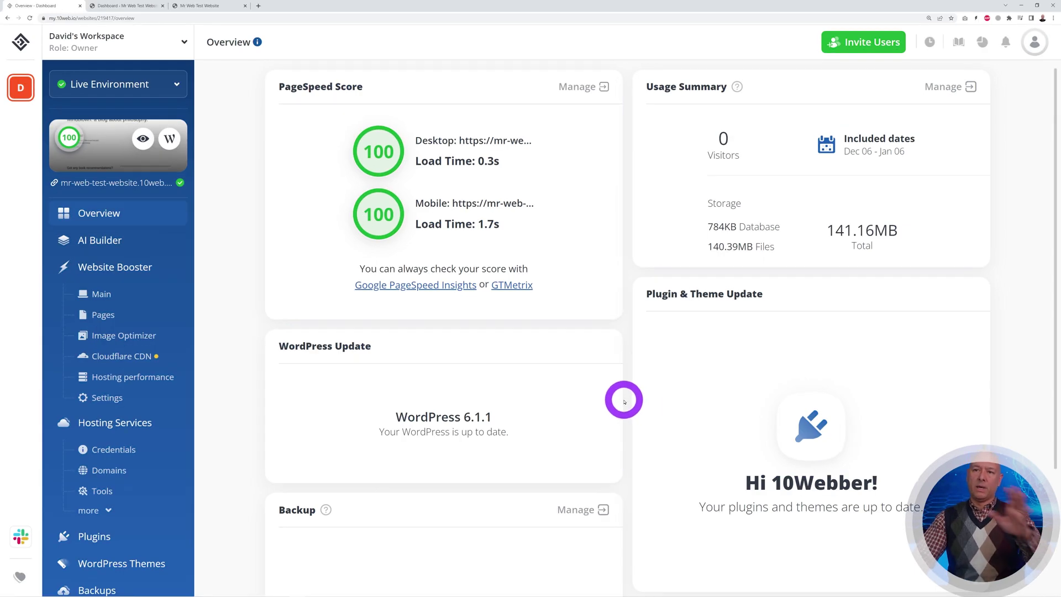
pyautogui.click(177, 86)
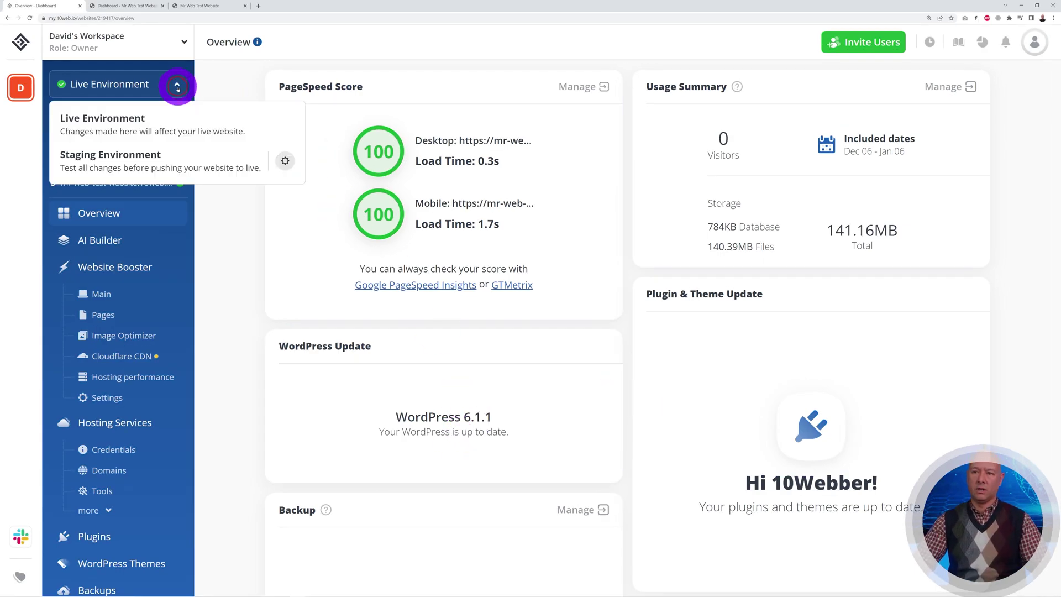
pyautogui.click(285, 161)
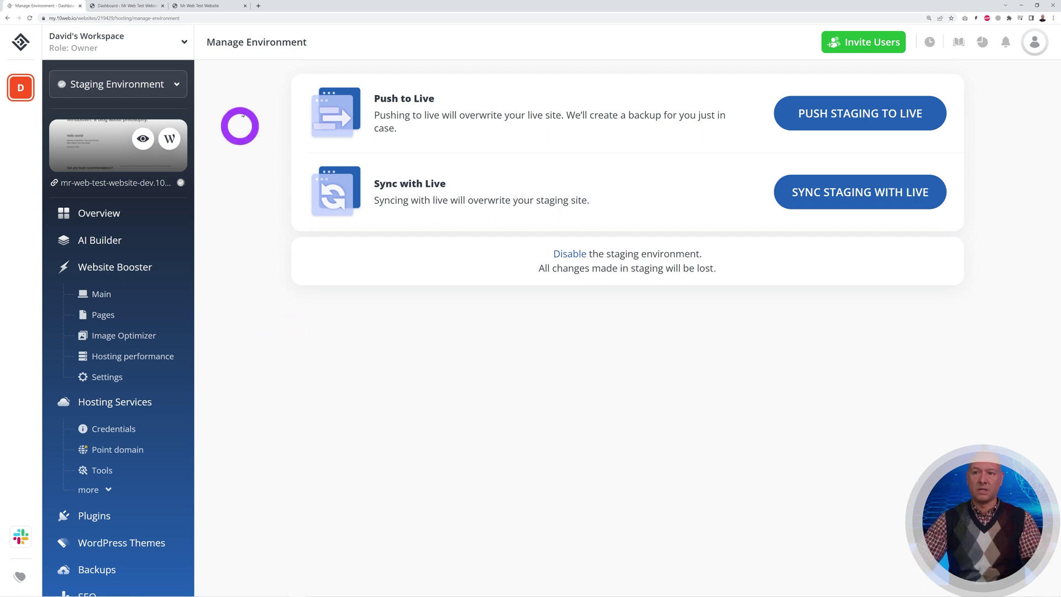
pyautogui.click(171, 141)
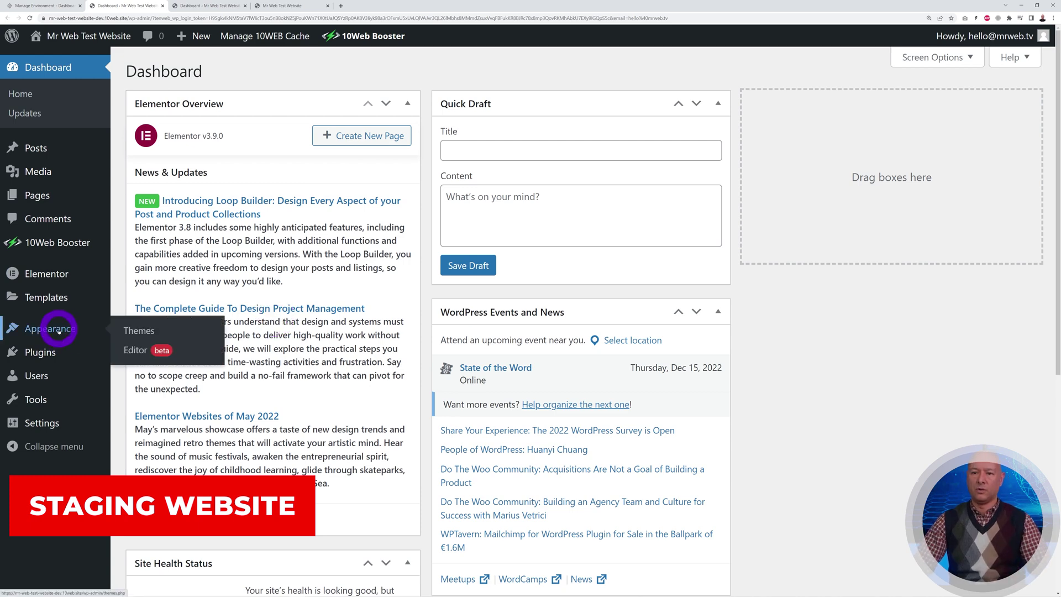
# Install and activate the Astra theme from Appearance > Themes > Add New.
pyautogui.click(159, 350)
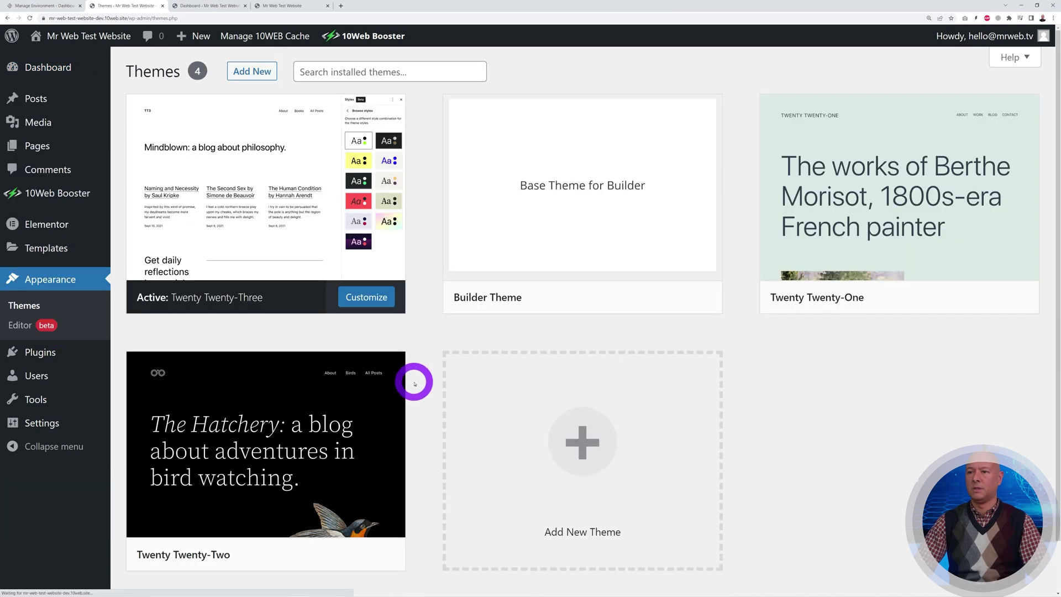
pyautogui.click(498, 438)
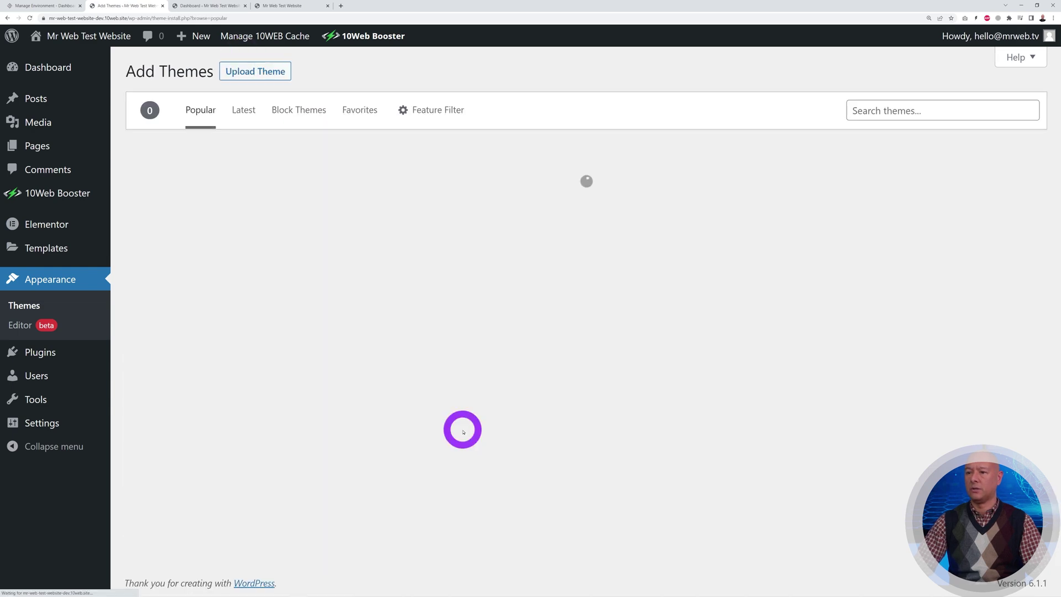
pyautogui.scroll(-4, 436, 447)
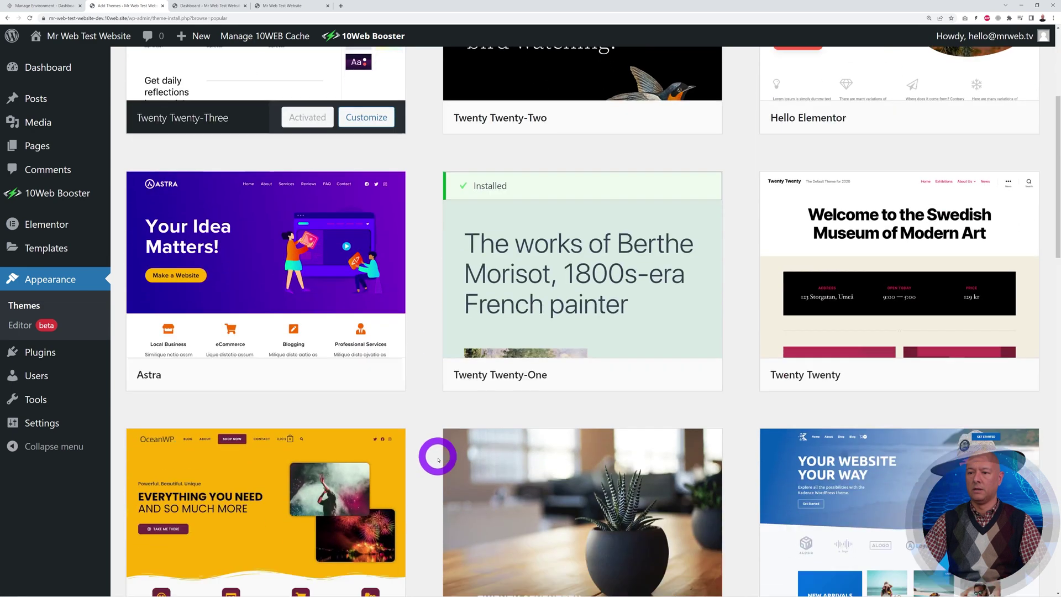
pyautogui.click(329, 367)
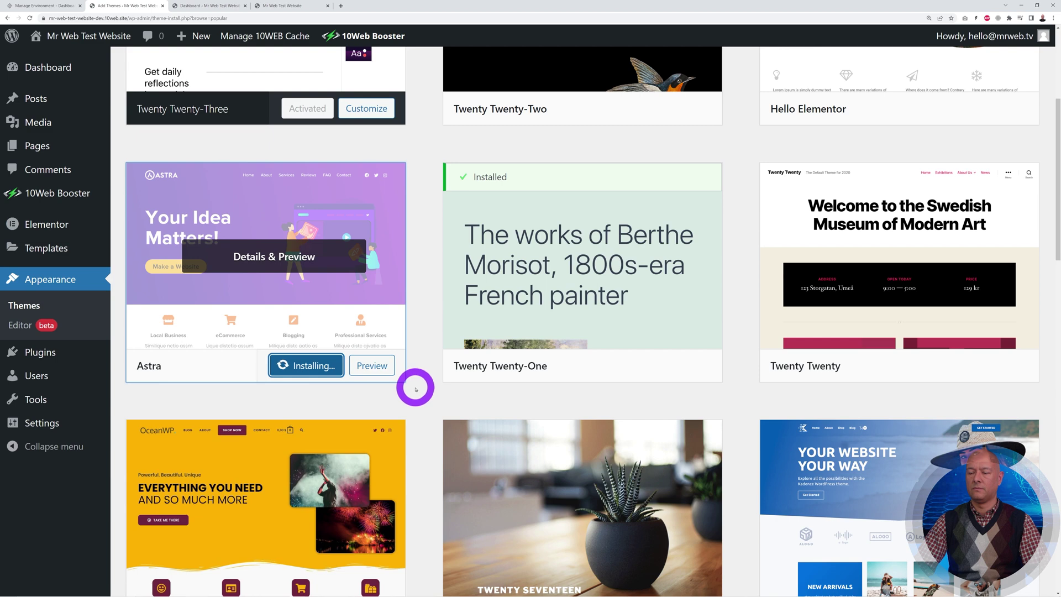
pyautogui.click(302, 366)
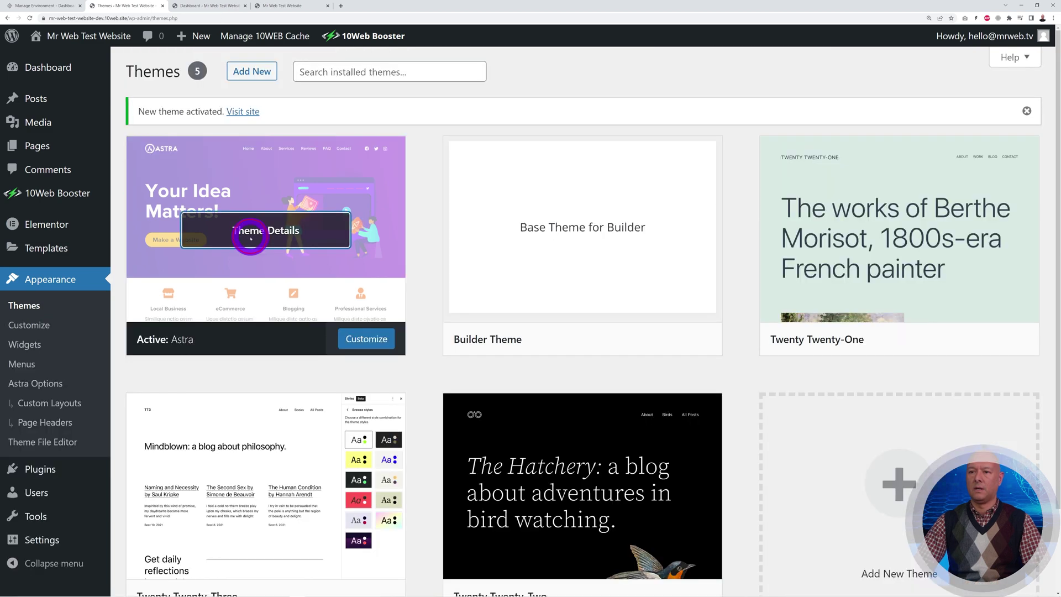
pyautogui.click(249, 300)
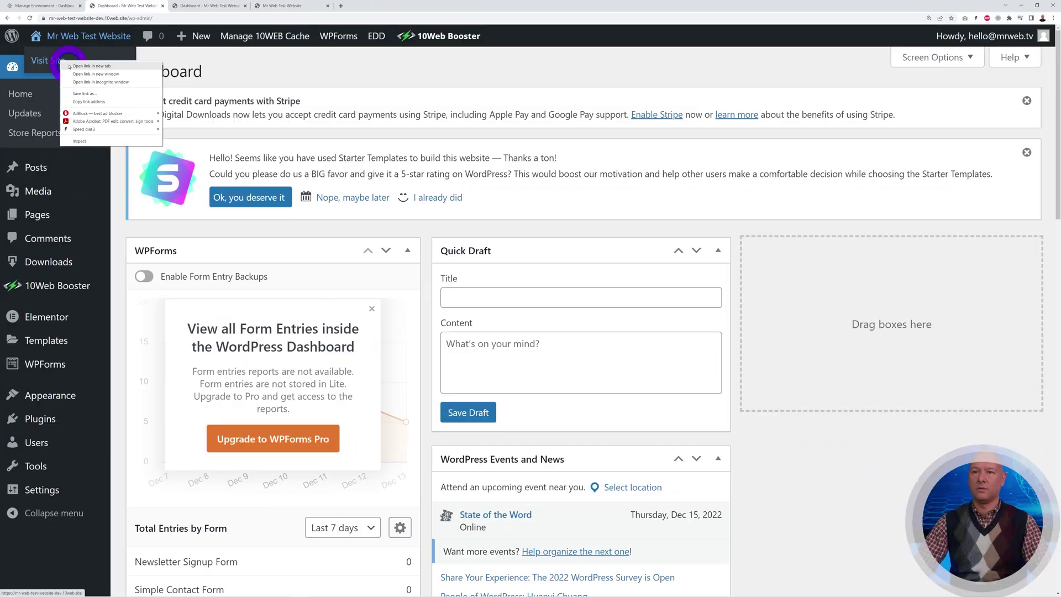
# Compare the redesigned staging homepage with the live Mindblown blog, then return to Manage Environment.
pyautogui.click(178, 28)
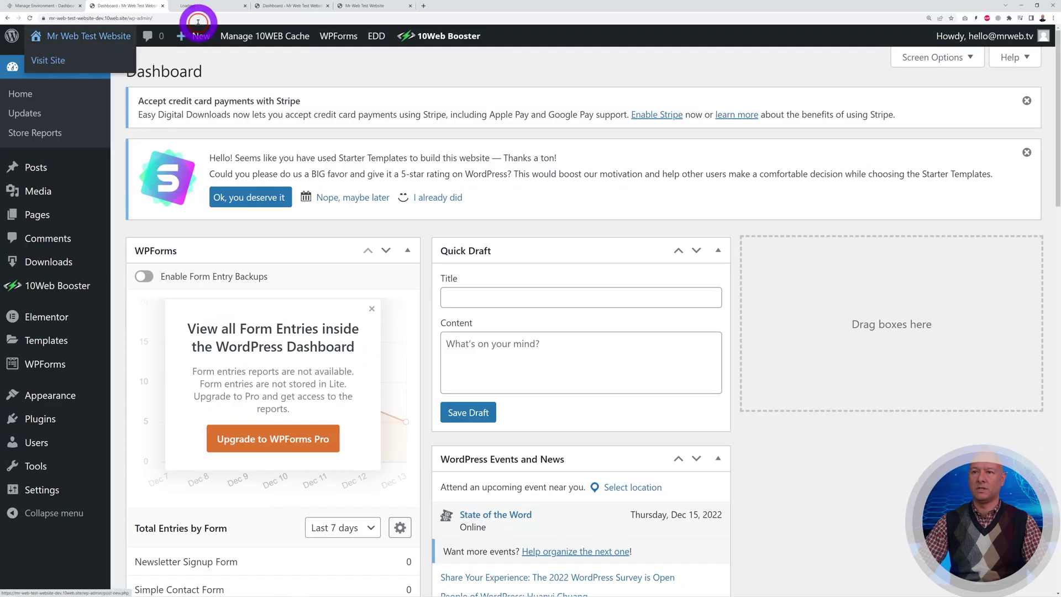
pyautogui.scroll(-10, 559, 418)
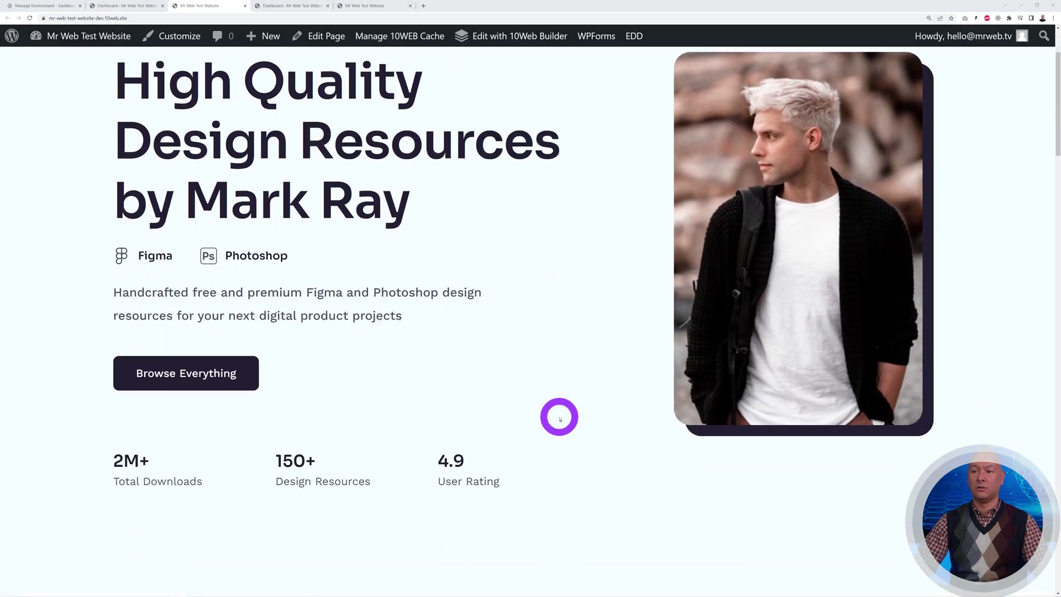
pyautogui.scroll(-3, 559, 420)
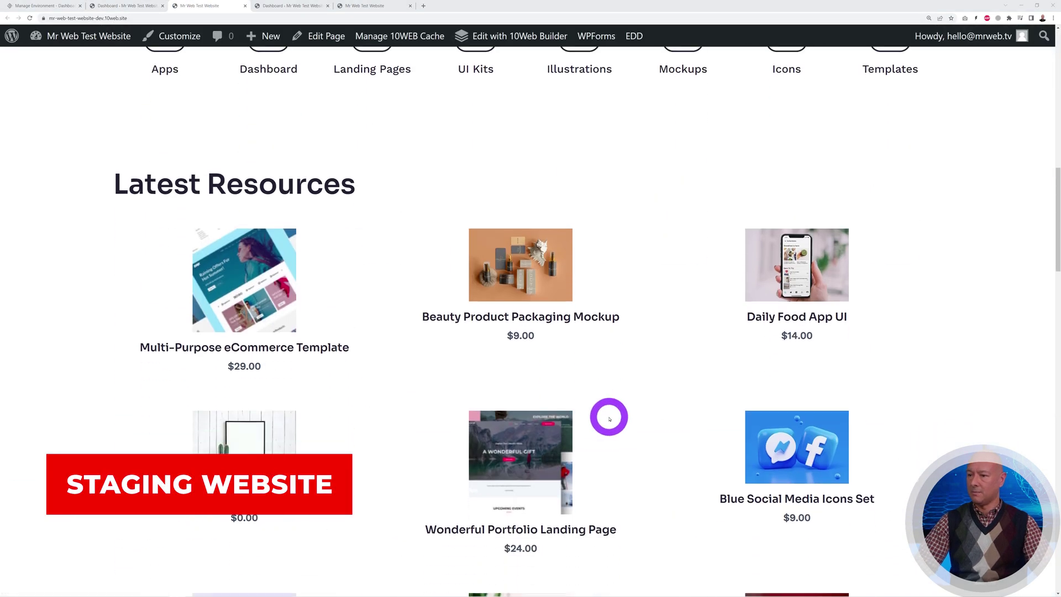
pyautogui.scroll(12, 608, 417)
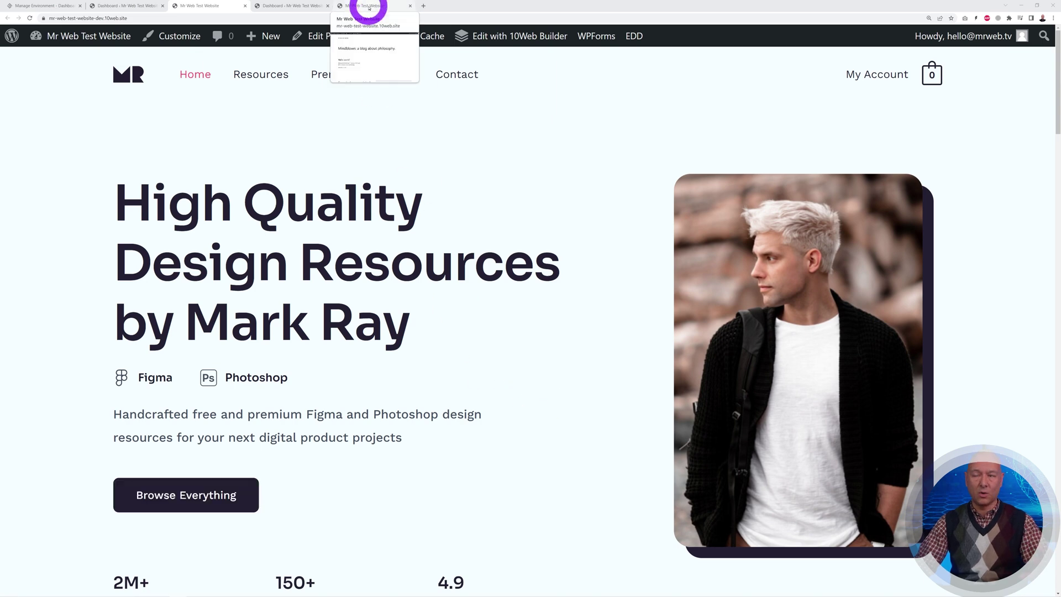
pyautogui.click(369, 5)
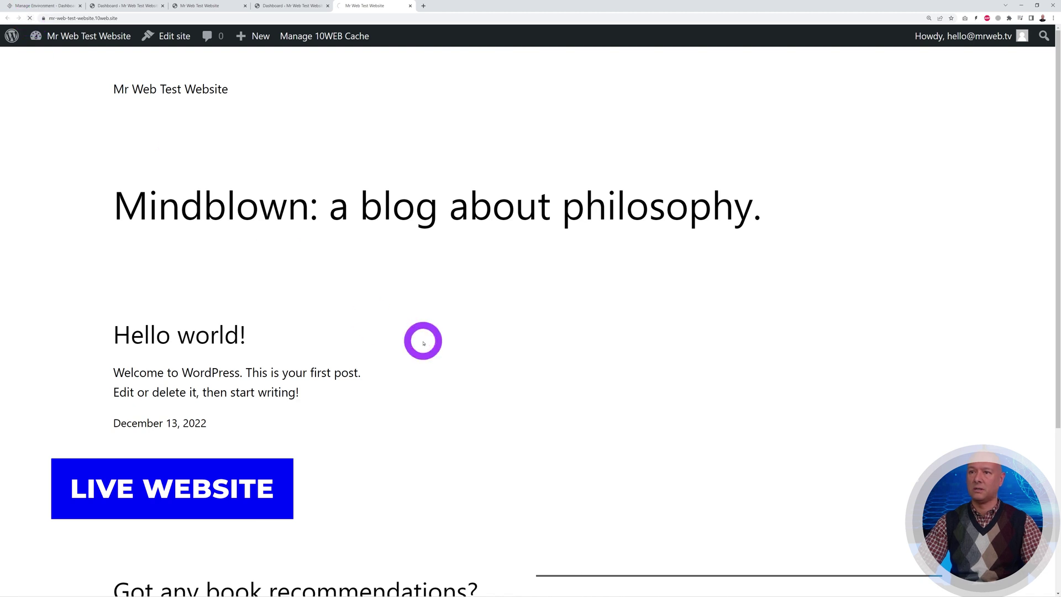
pyautogui.click(44, 5)
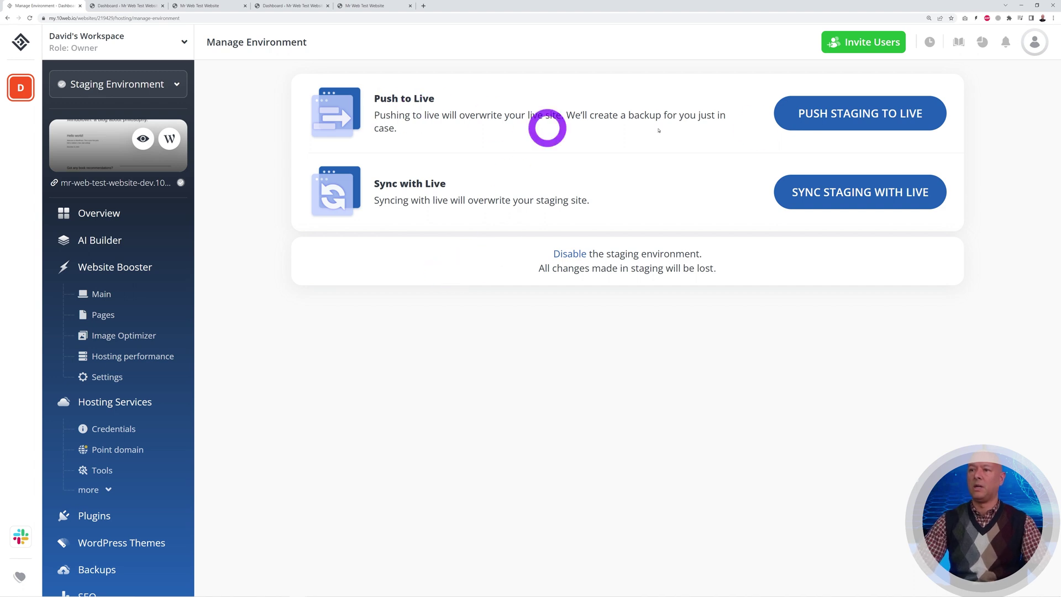
# Push staging to live, confirming with the domain mr-web-test-website.10web.site.
pyautogui.click(210, 5)
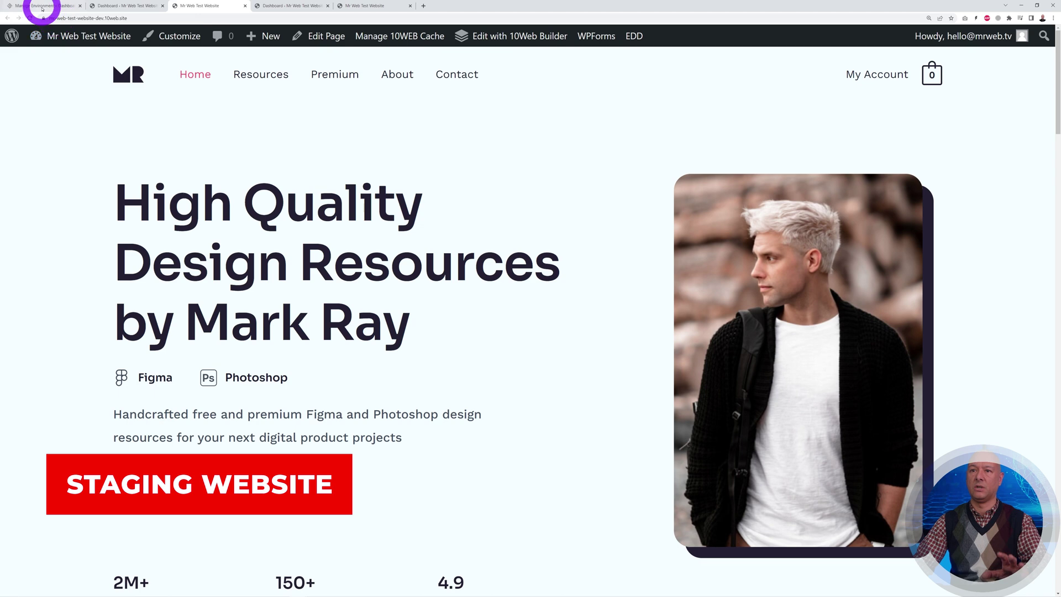
pyautogui.click(42, 6)
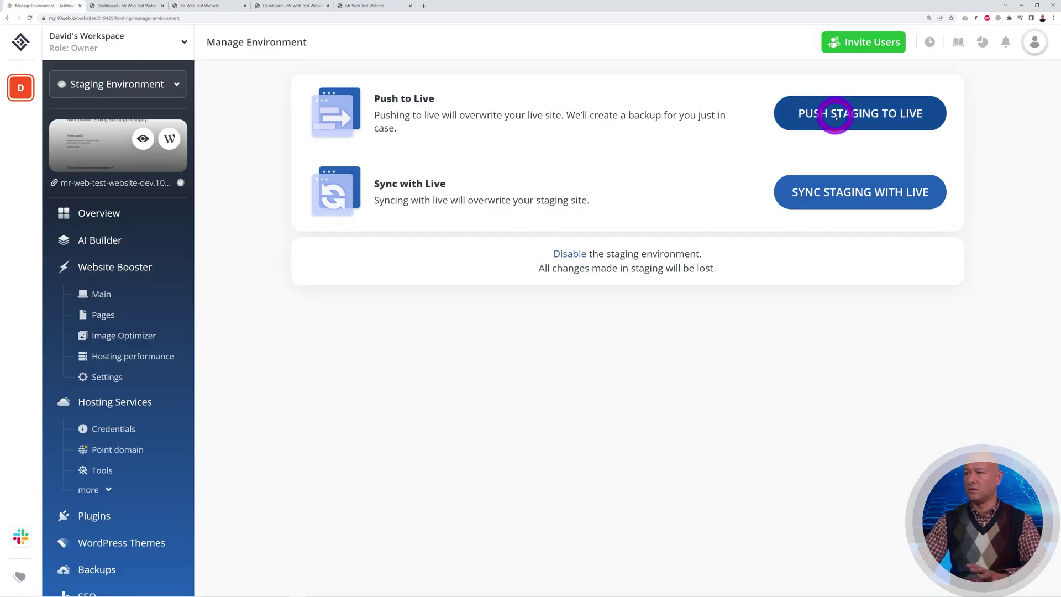
pyautogui.click(835, 116)
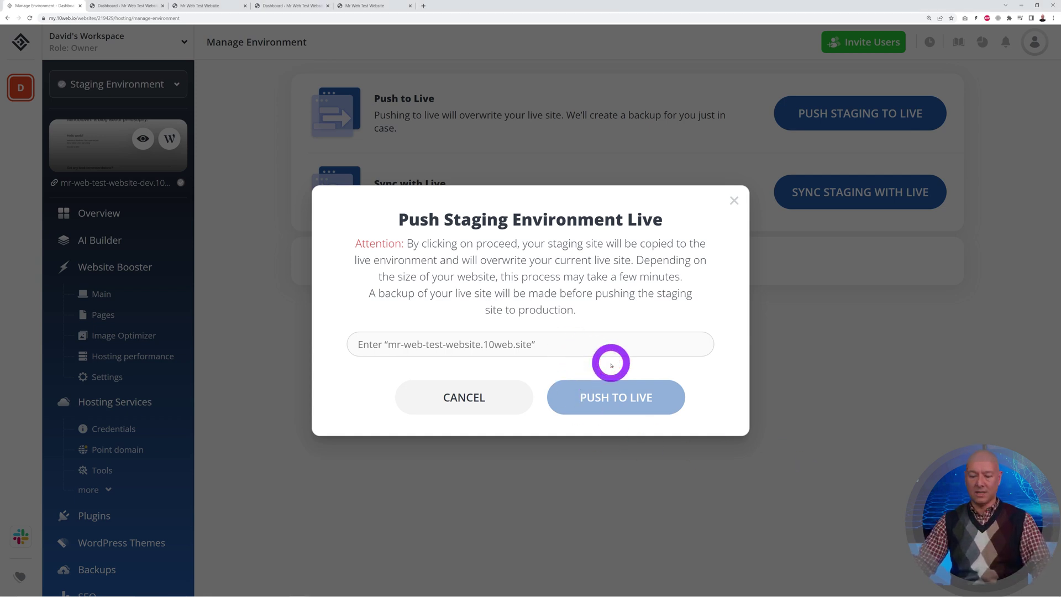
pyautogui.write('mr-web-test-website.10web.site')
pyautogui.click(630, 398)
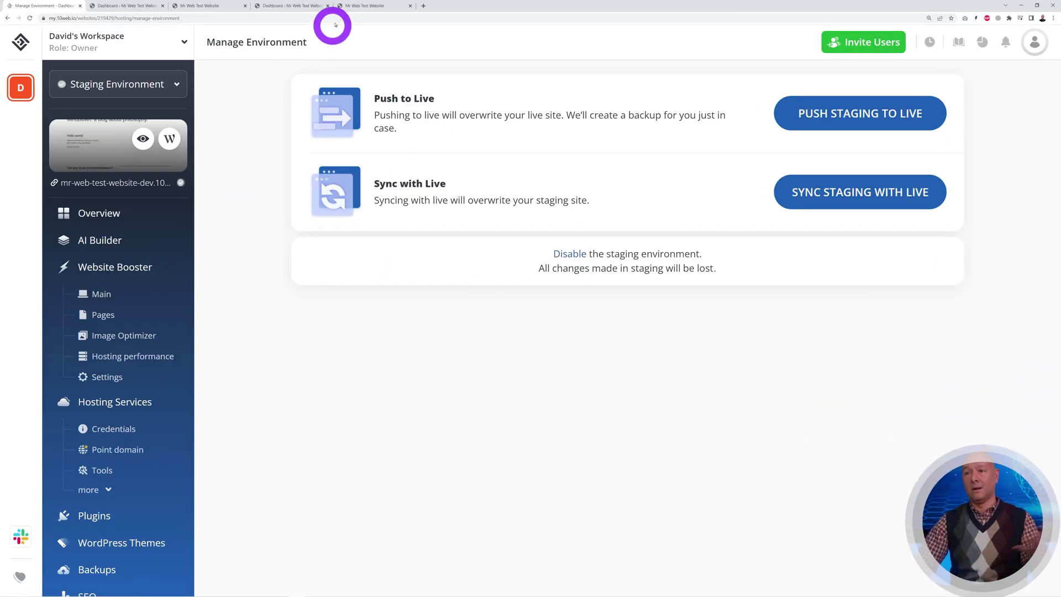
# Reload mr-web-test-website.10web.site and confirm it matches the staging High Quality Design Resources homepage.
pyautogui.click(359, 6)
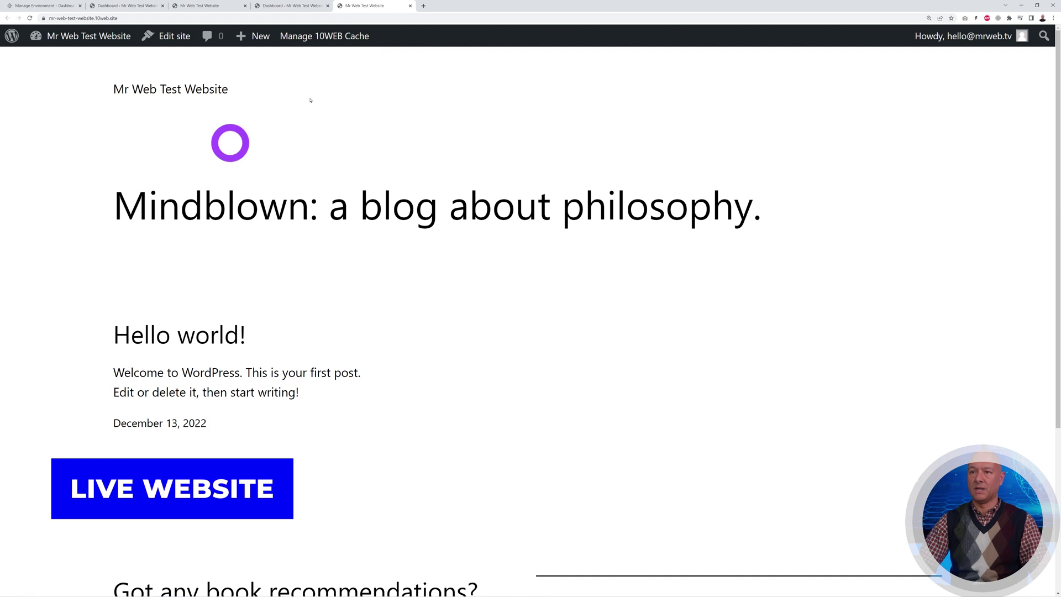
pyautogui.click(29, 17)
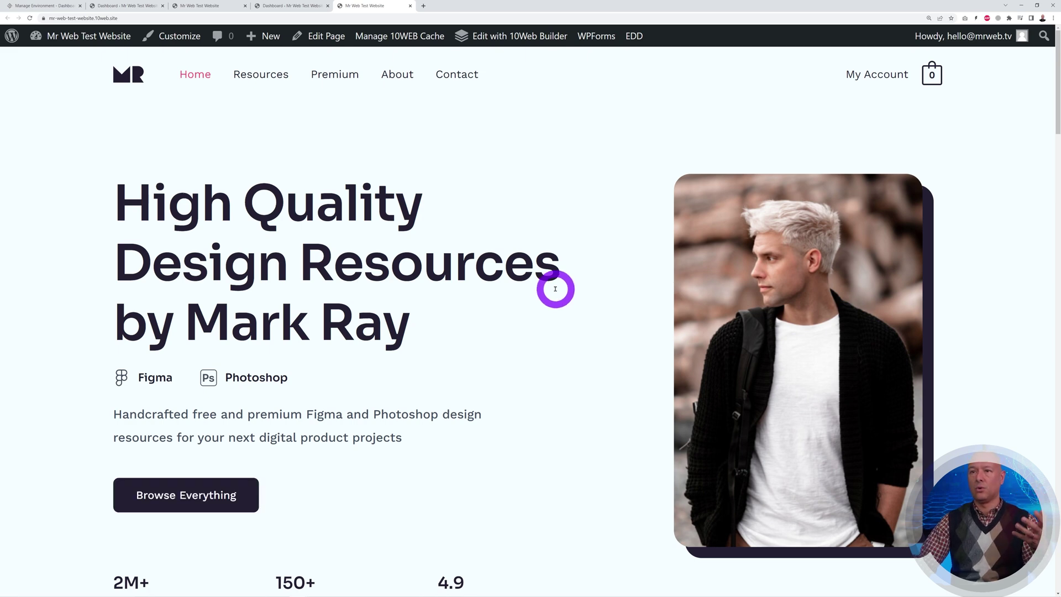
pyautogui.click(204, 5)
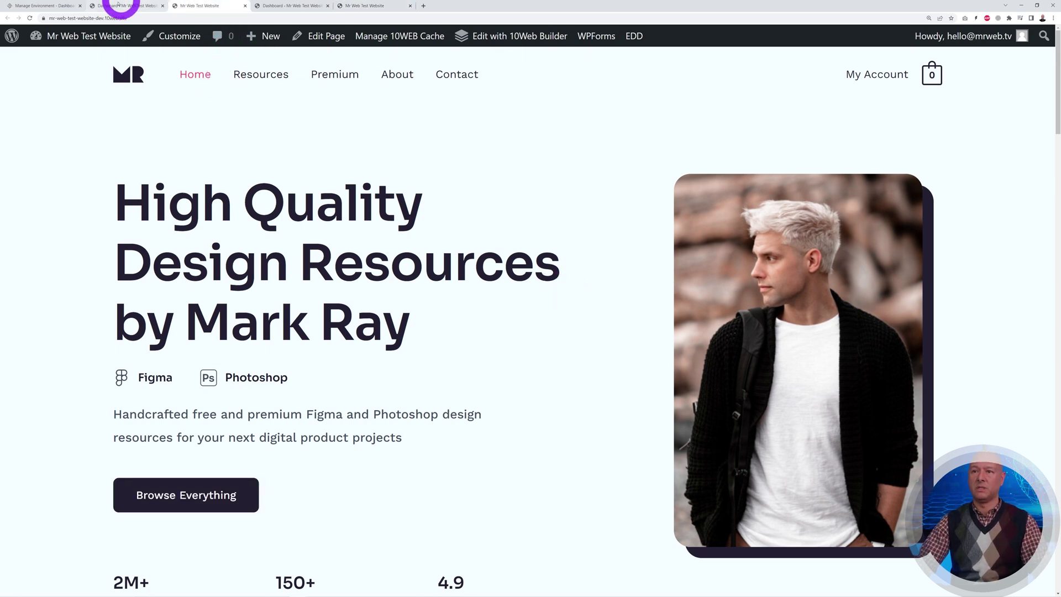
pyautogui.click(121, 6)
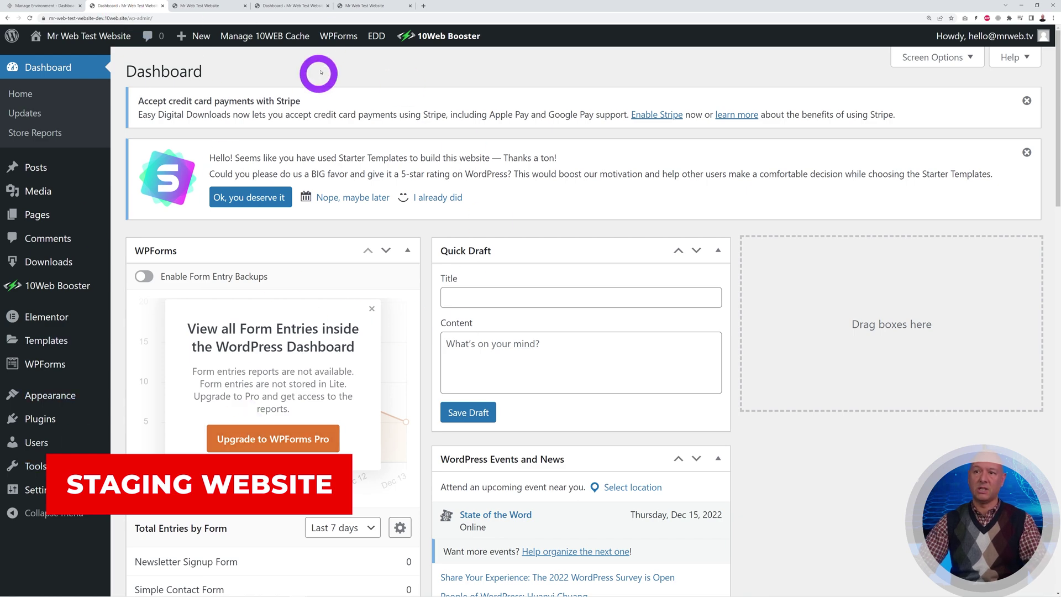
pyautogui.click(357, 7)
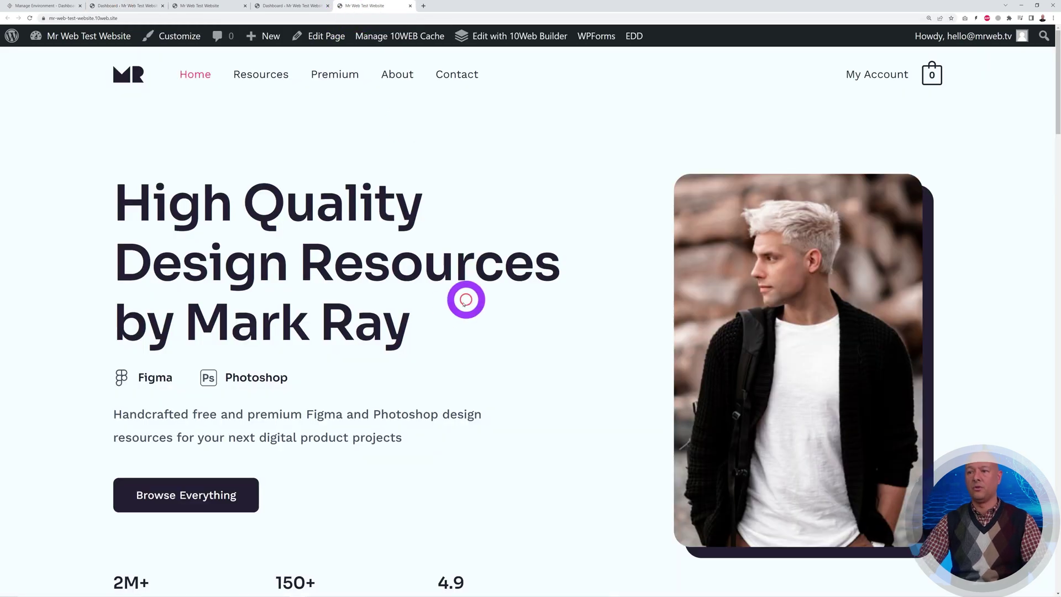